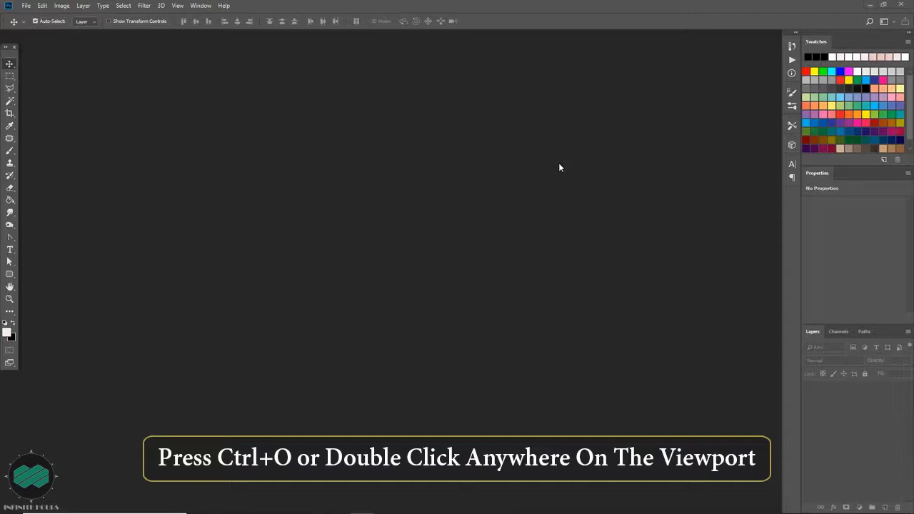
# Open the iceberg image and unlock its Background layer so it becomes an editable layer.
pyautogui.doubleClick(560, 167)
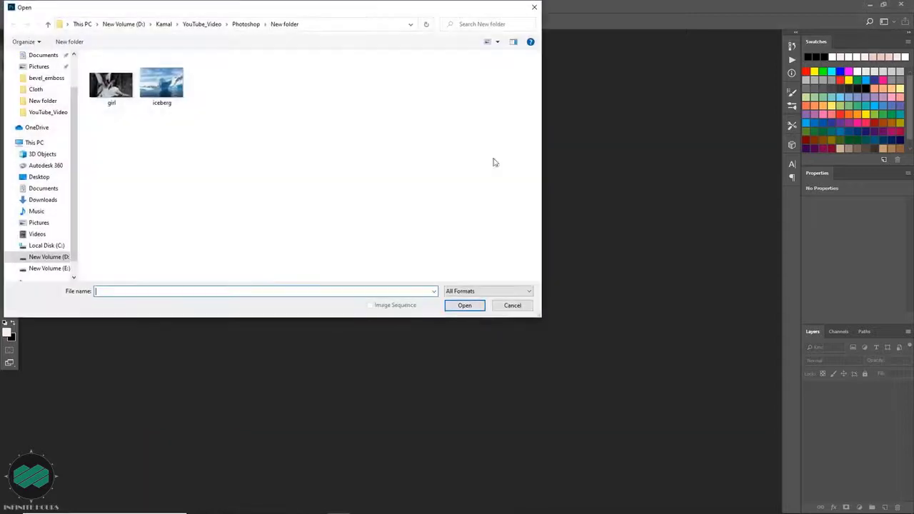
pyautogui.doubleClick(183, 88)
pyautogui.scroll(-2, 495, 188)
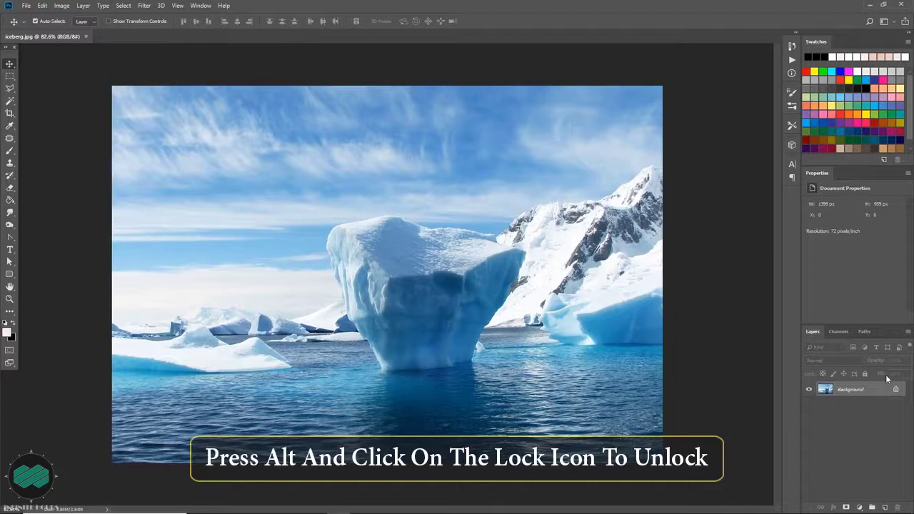
pyautogui.keyDown('alt'); pyautogui.click(896, 389); pyautogui.keyUp('alt')
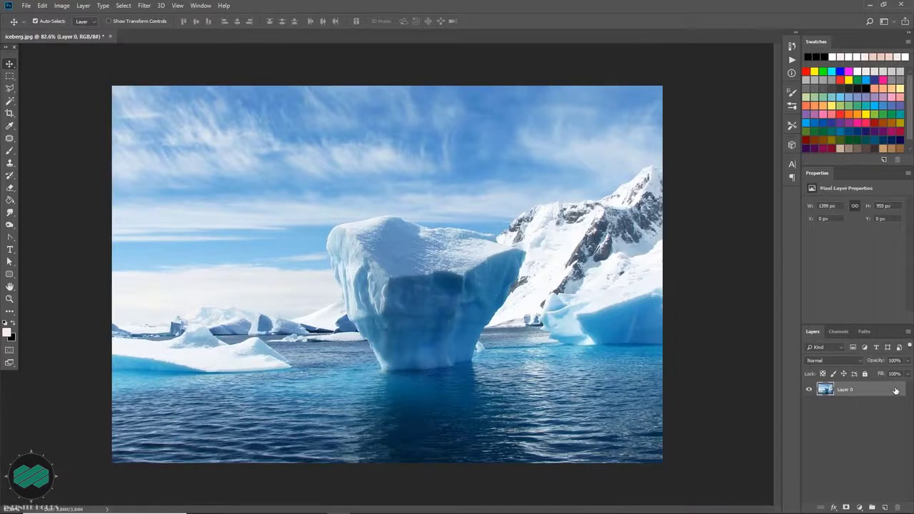
# Try moving the iceberg image around the canvas with the Move tool and bring it back to its original position.
pyautogui.rightClick(9, 64)
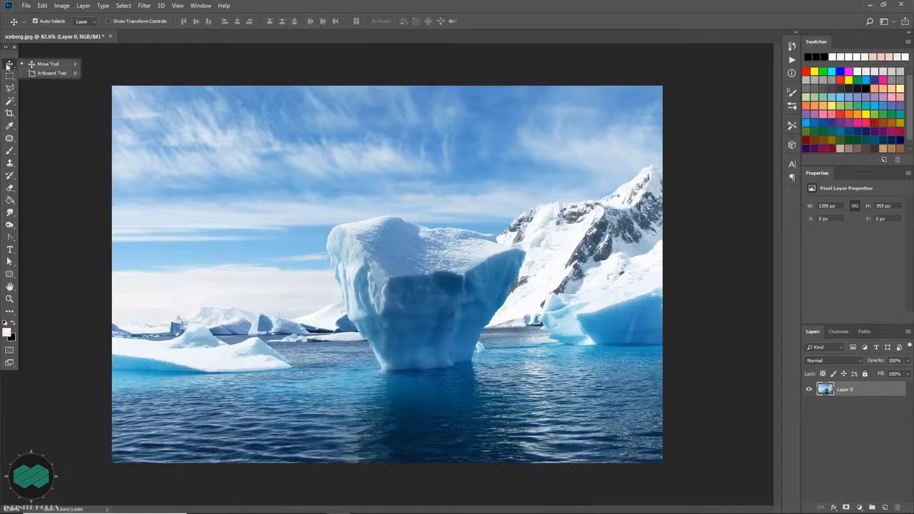
pyautogui.click(52, 65)
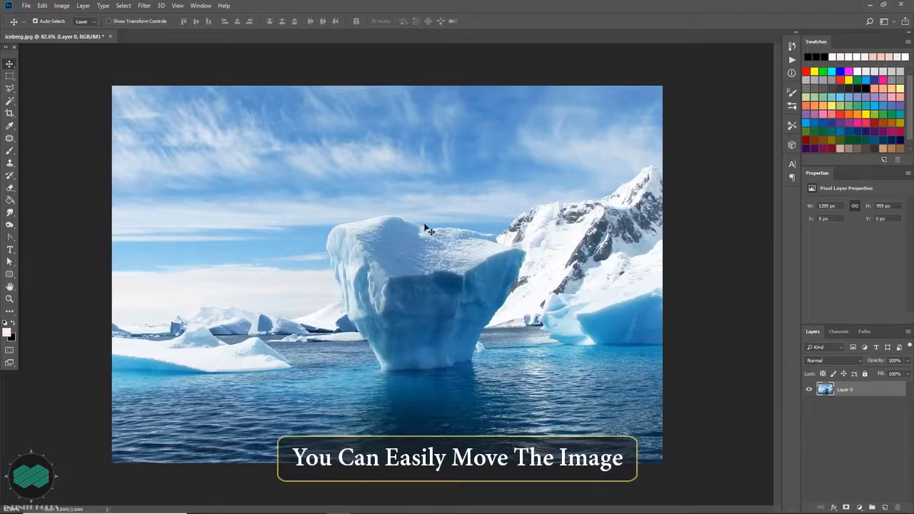
pyautogui.moveTo(427, 228)
pyautogui.mouseDown()
pyautogui.moveTo(456, 225)
pyautogui.moveTo(464, 259)
pyautogui.moveTo(353, 255)
pyautogui.moveTo(386, 197)
pyautogui.moveTo(469, 202)
pyautogui.moveTo(452, 255)
pyautogui.moveTo(390, 240)
pyautogui.moveTo(441, 206)
pyautogui.moveTo(464, 249)
pyautogui.moveTo(417, 253)
pyautogui.moveTo(424, 224)
pyautogui.mouseUp()
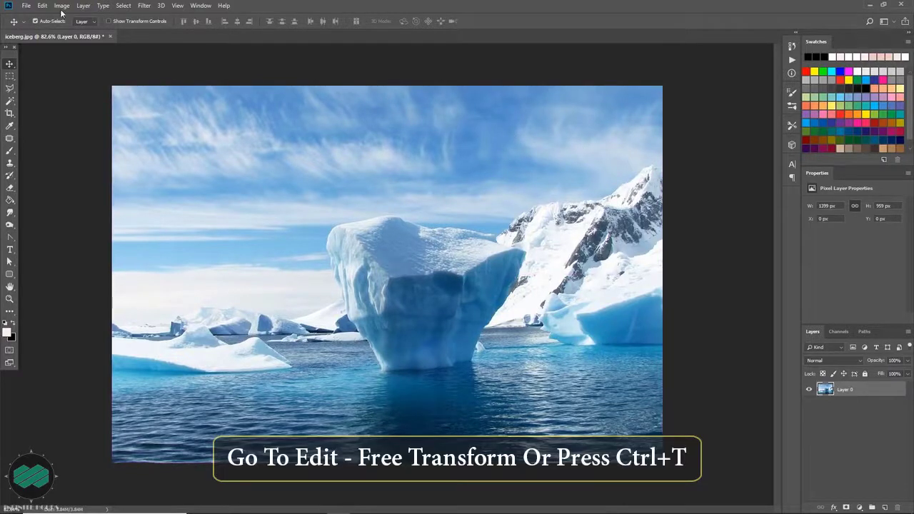
# Free Transform the layer non-proportionally to about 52% width and 63% height, apply it, and undo the scaling.
pyautogui.click(42, 6)
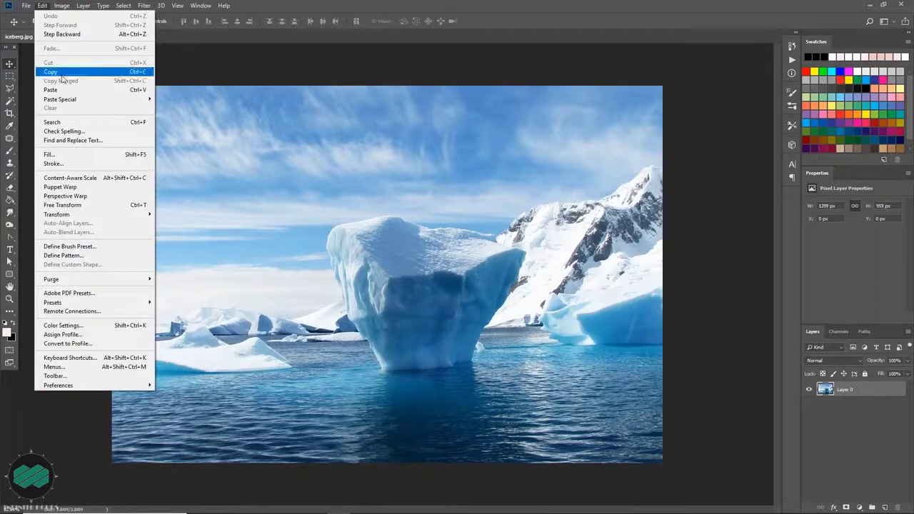
pyautogui.click(114, 206)
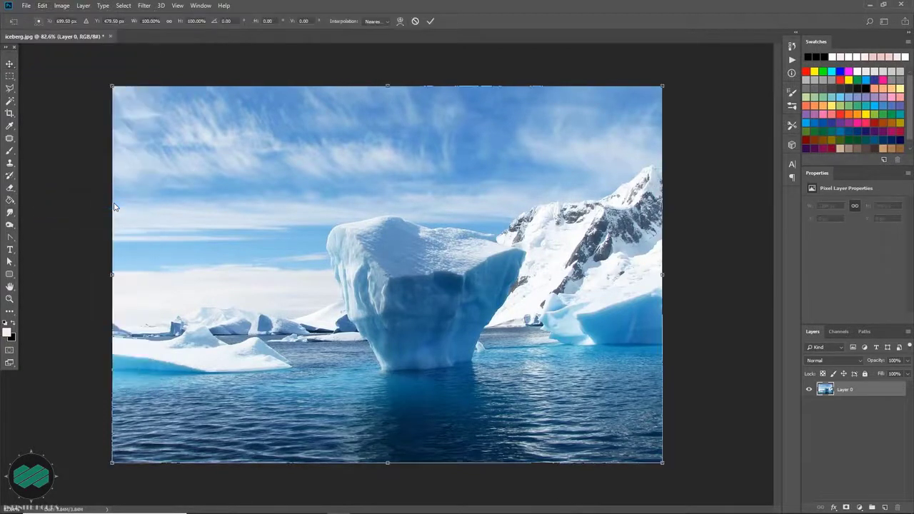
pyautogui.rightClick(530, 127)
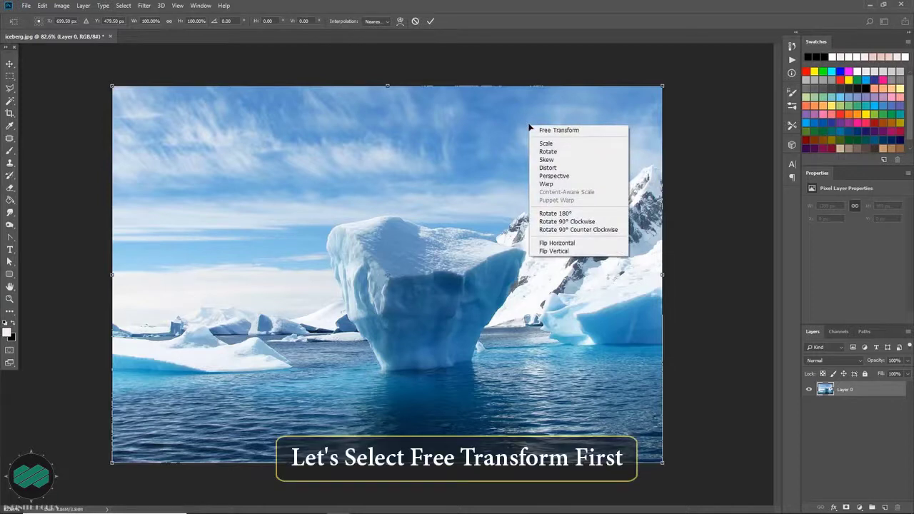
pyautogui.click(583, 138)
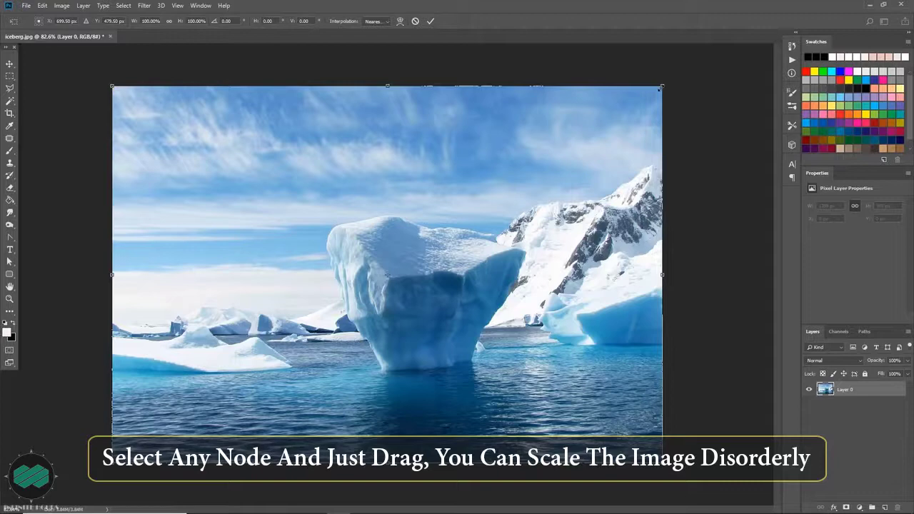
pyautogui.moveTo(663, 87); pyautogui.dragTo(401, 226)
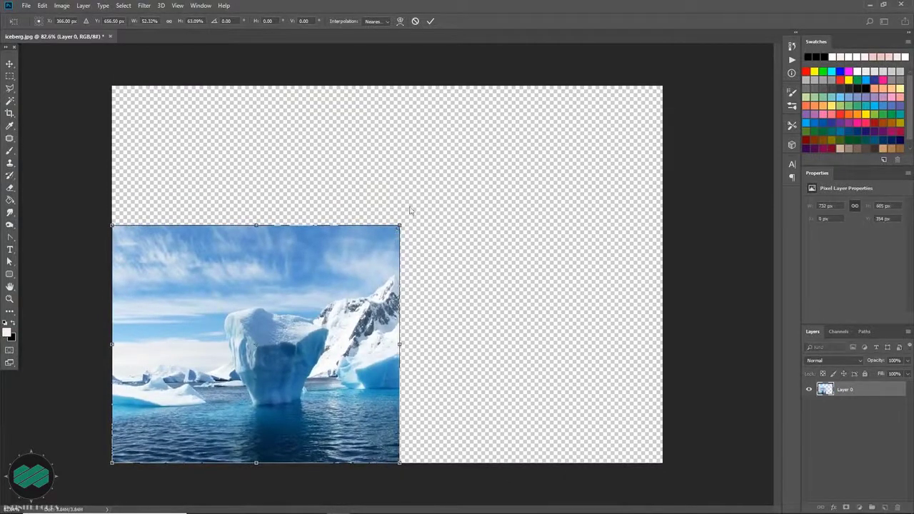
pyautogui.click(430, 23)
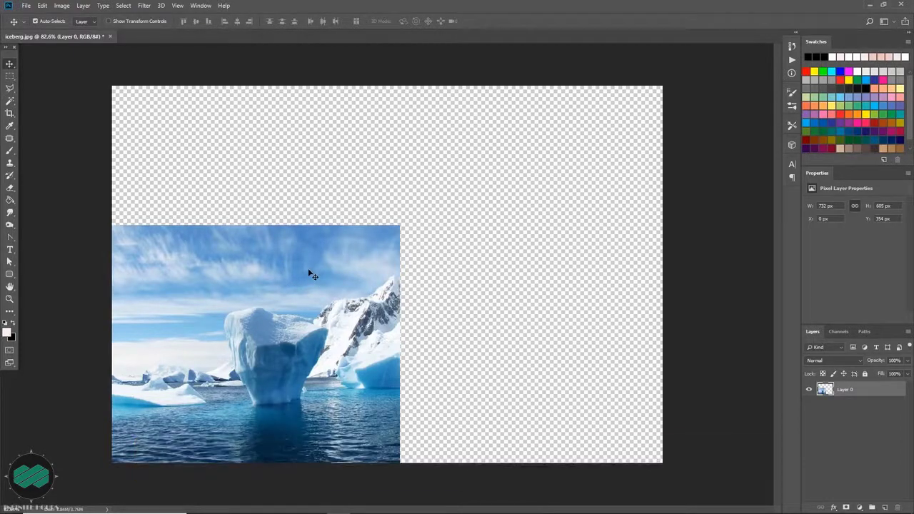
pyautogui.hotkey('ctrl', 'alt', 'z')
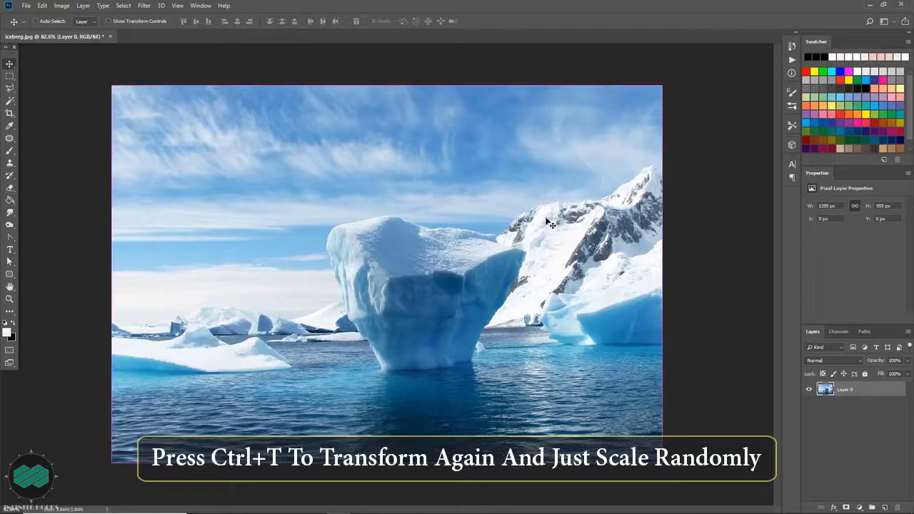
# Try scaling the layer from its upper-right corner to about 59% width and 67% height, and cancel the transform.
pyautogui.hotkey('ctrl', 't')
pyautogui.moveTo(663, 85); pyautogui.dragTo(439, 211)
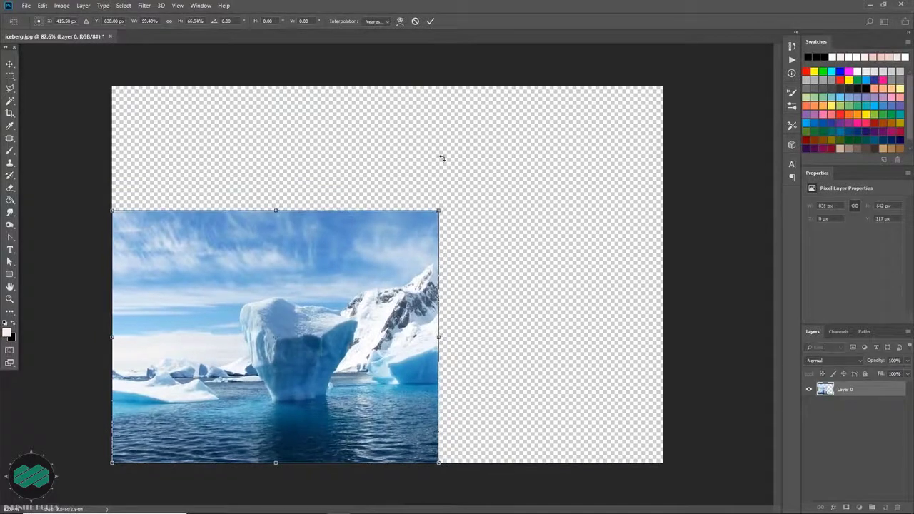
pyautogui.click(416, 22)
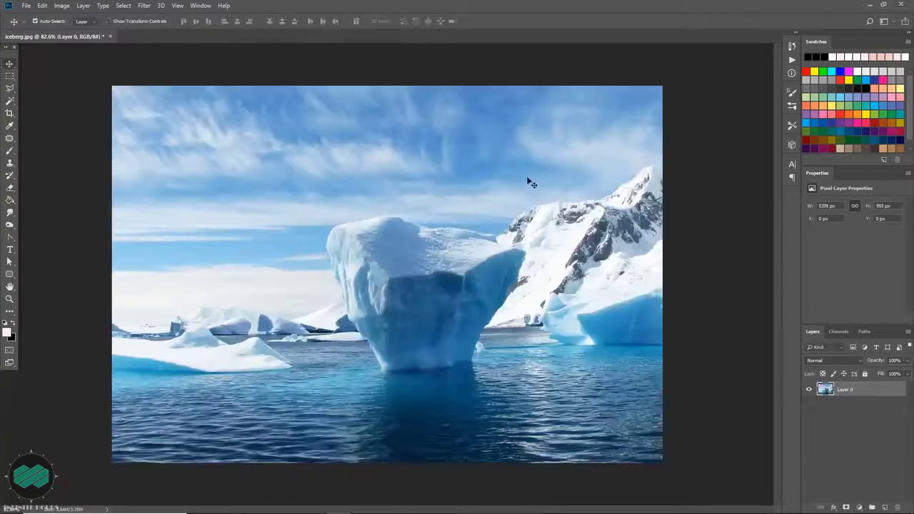
# Try scaling the layer proportionally from its upper-right corner and also about its centre to about 81%, undoing each change.
pyautogui.hotkey('ctrl', 't')
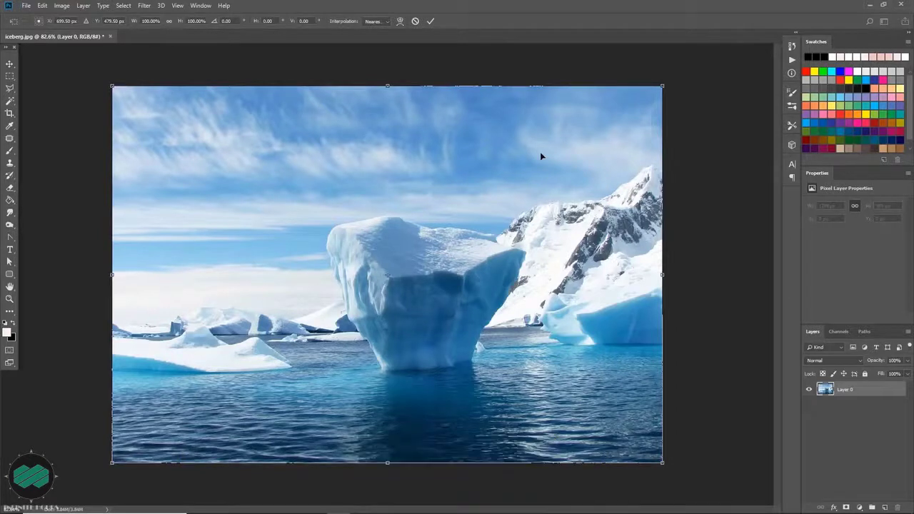
pyautogui.rightClick(541, 155)
pyautogui.click(572, 176)
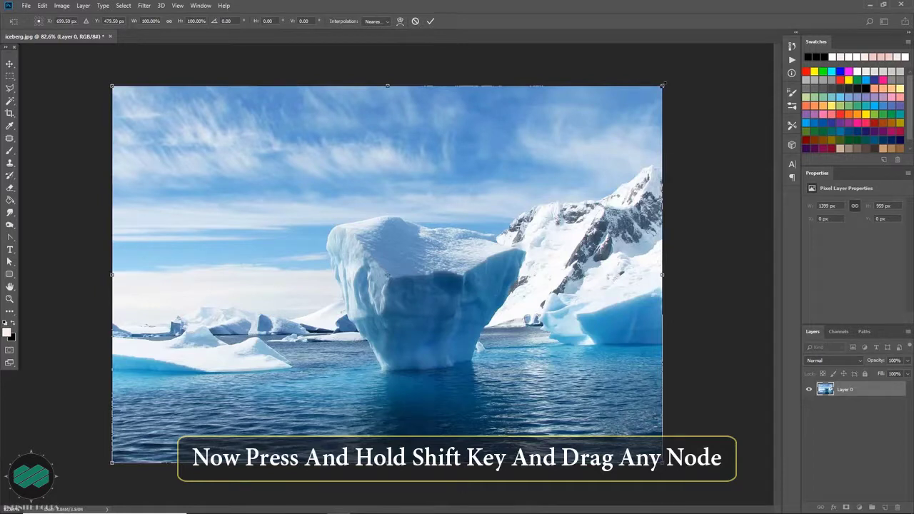
pyautogui.moveTo(663, 86); pyautogui.dragTo(530, 174)
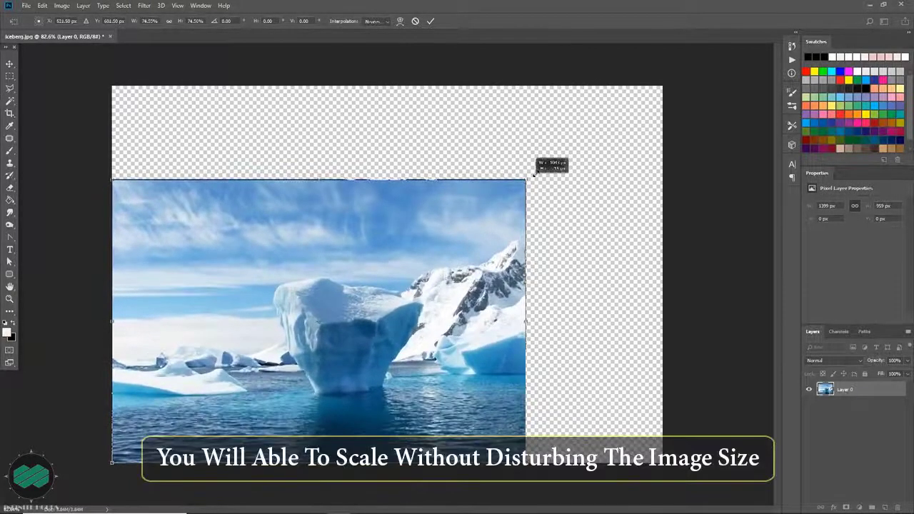
pyautogui.moveTo(536, 172); pyautogui.dragTo(582, 140)
pyautogui.hotkey('ctrl', 'z')
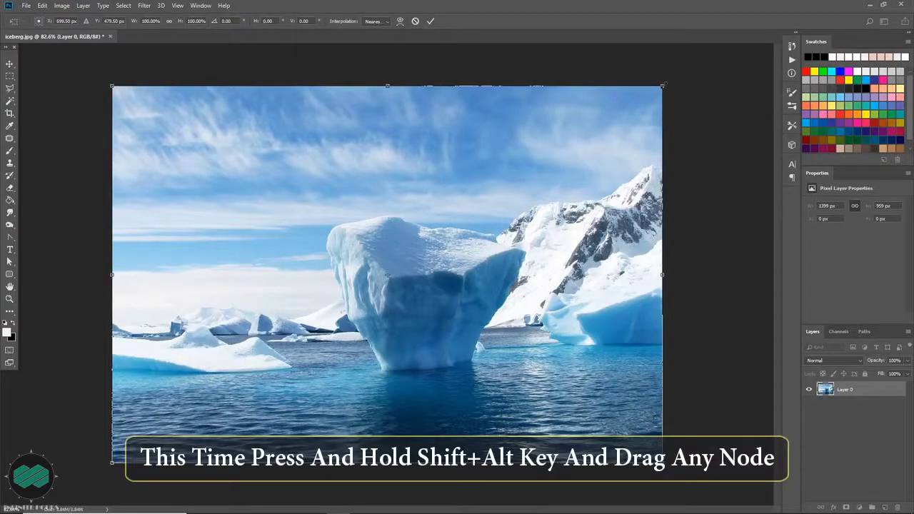
pyautogui.moveTo(663, 86); pyautogui.dragTo(618, 134)
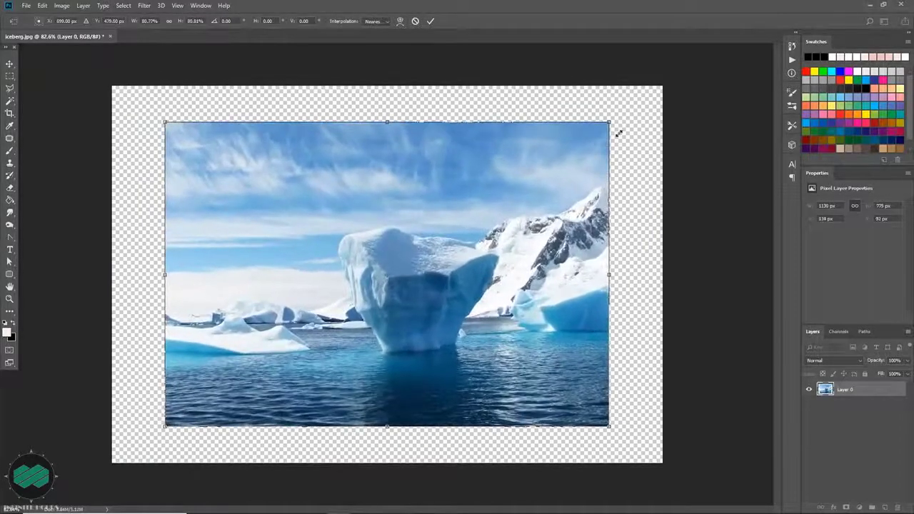
pyautogui.hotkey('ctrl', 'z')
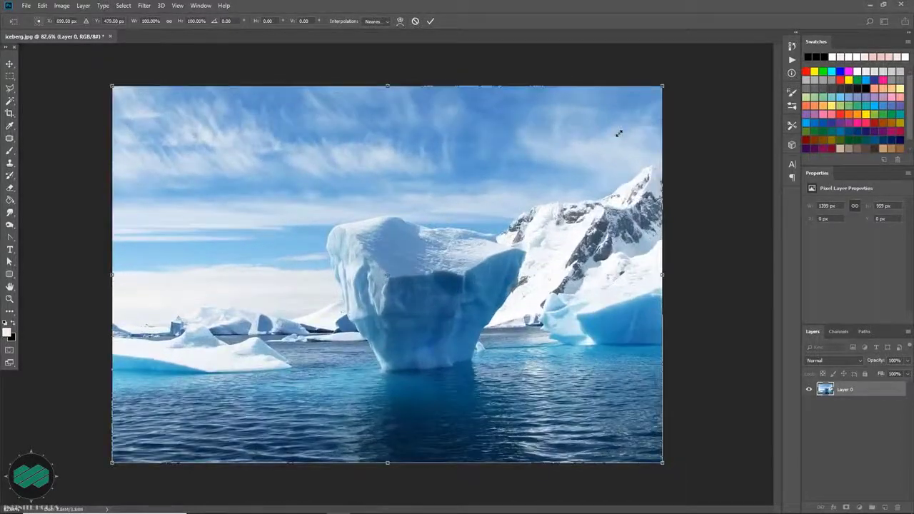
# Try rotating the layer freely, undo it, and rotate it in 15° increments to -15° and back to 0°.
pyautogui.rightClick(570, 111)
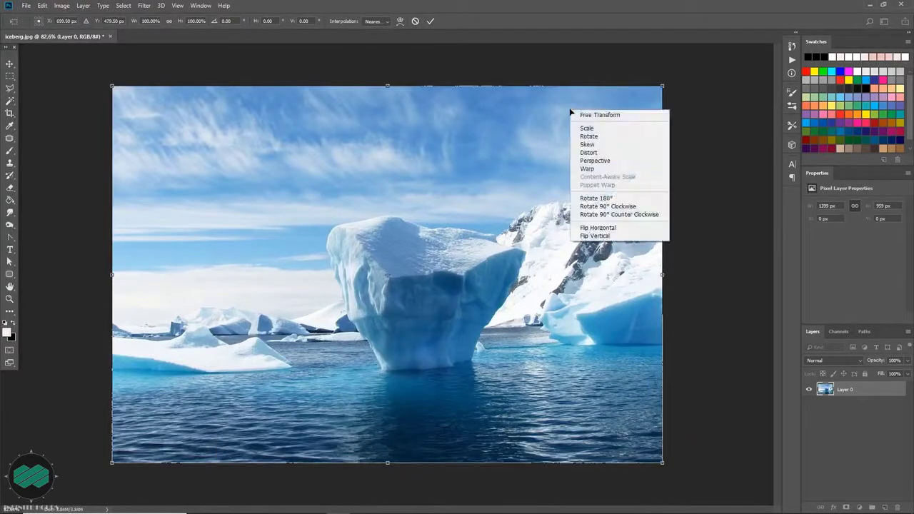
pyautogui.click(621, 138)
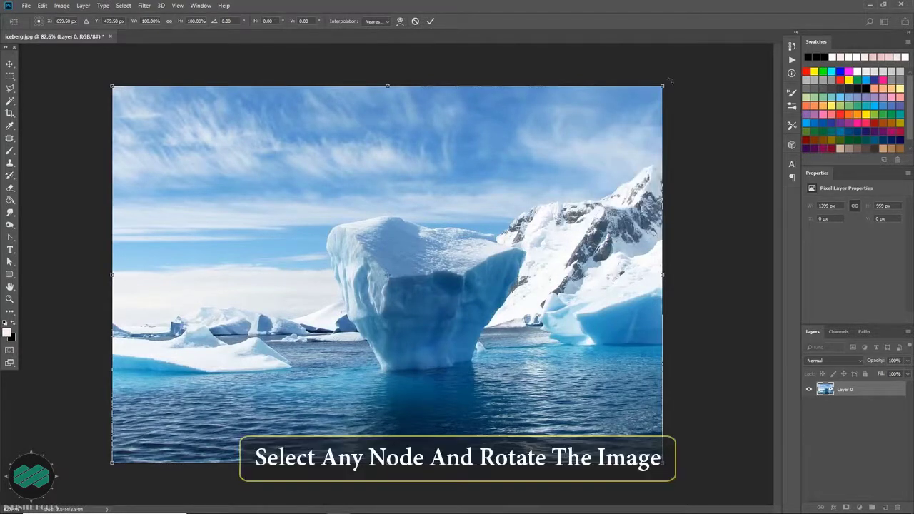
pyautogui.moveTo(671, 80); pyautogui.dragTo(500, 105)
pyautogui.hotkey('ctrl', 'z')
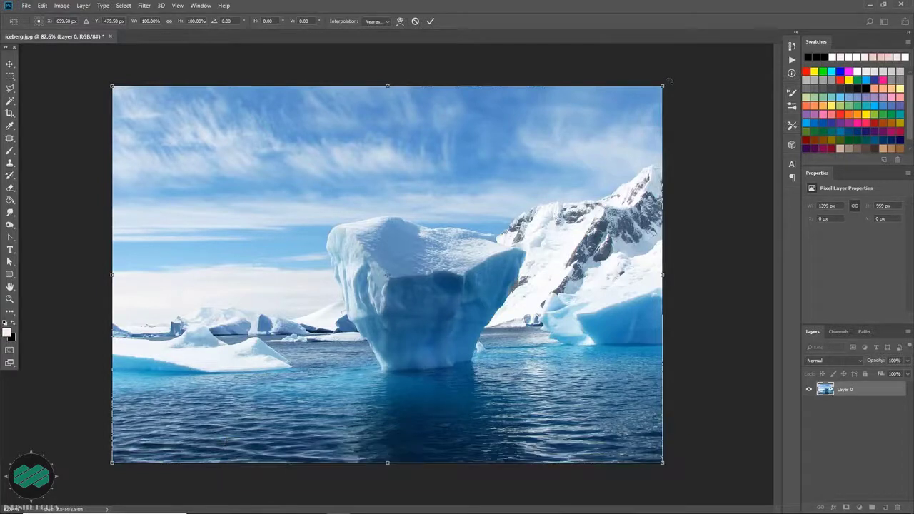
pyautogui.moveTo(670, 81); pyautogui.dragTo(554, 127)
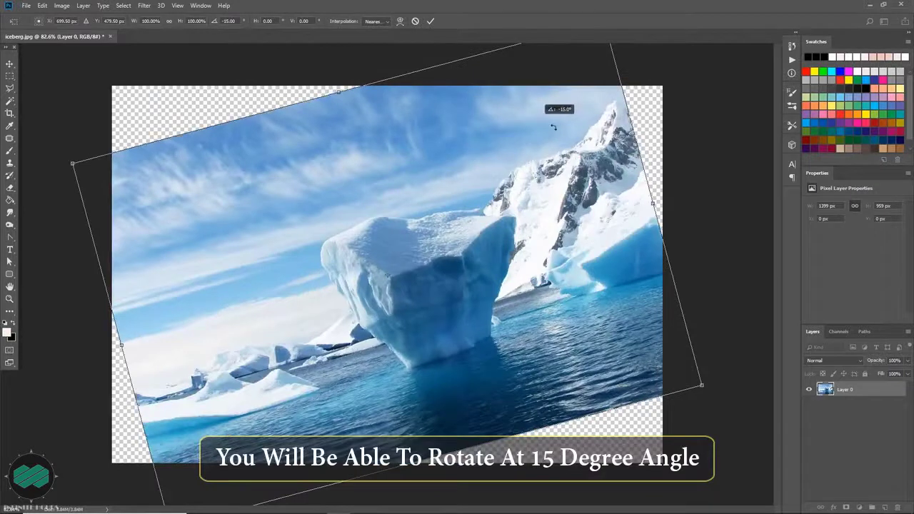
pyautogui.moveTo(554, 127); pyautogui.dragTo(681, 110)
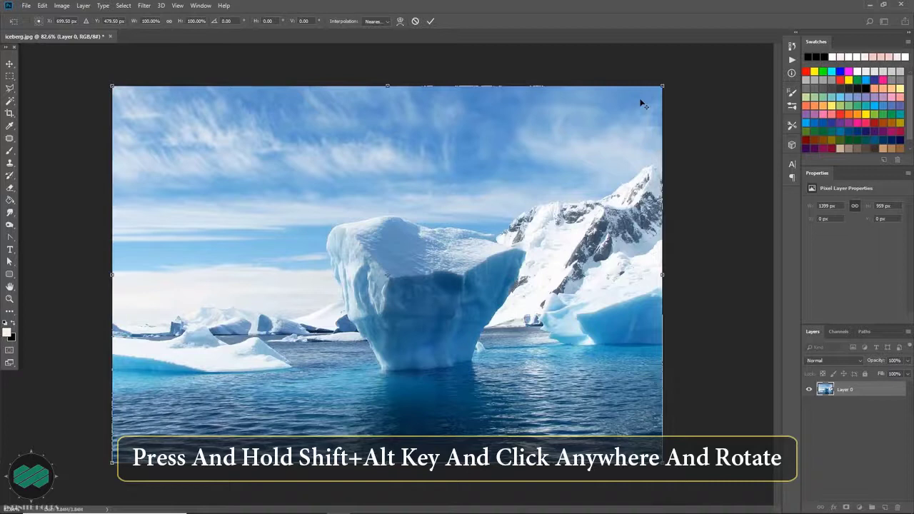
# Move the transform reference point to the upper-right sky, rotate the layer around it by about 21°, and cancel the transform.
pyautogui.keyDown('alt'); pyautogui.click(601, 146); pyautogui.keyUp('alt')
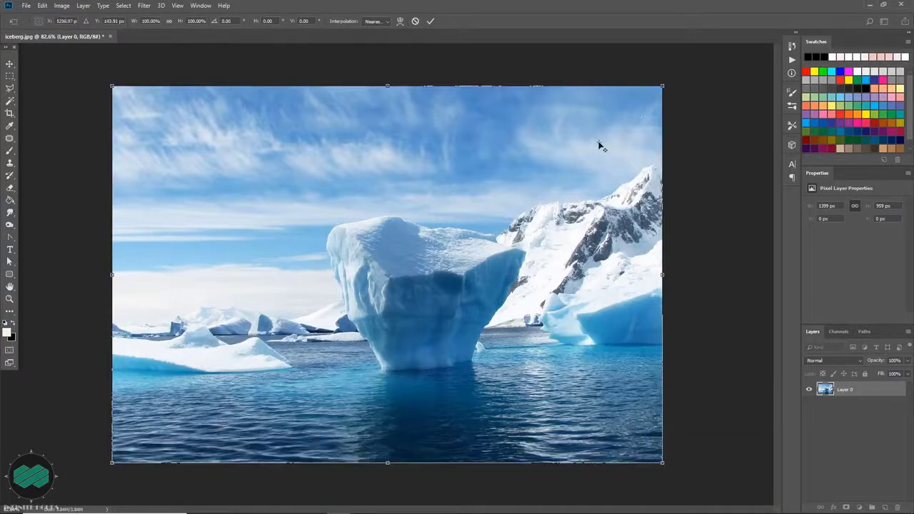
pyautogui.moveTo(672, 80); pyautogui.dragTo(633, 122)
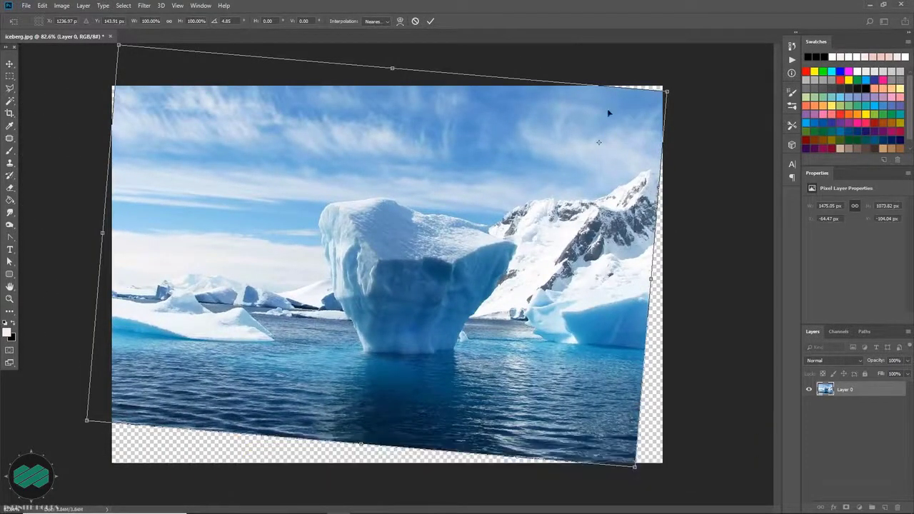
pyautogui.moveTo(680, 80); pyautogui.dragTo(600, 91)
pyautogui.moveTo(664, 87); pyautogui.dragTo(669, 119)
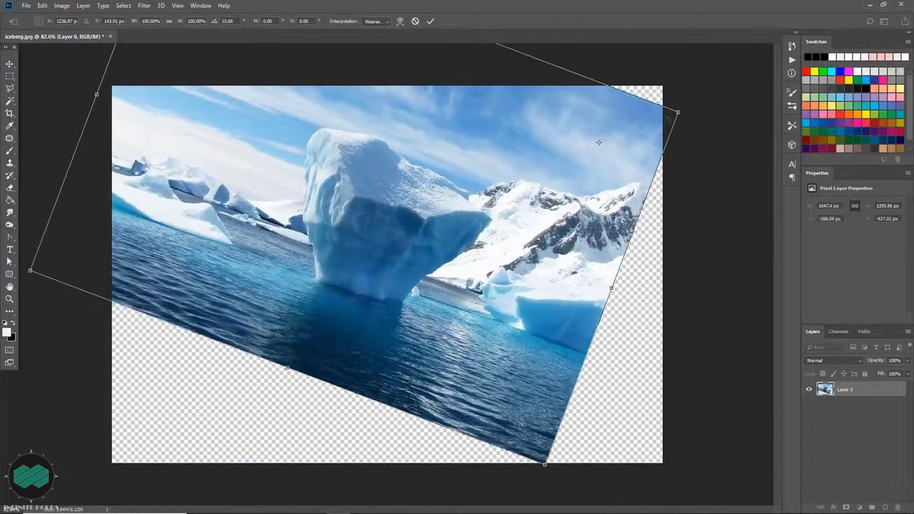
pyautogui.click(416, 21)
# Try skewing the layer's upper-right corner horizontally outward by about -4.8° and cancel the transform.
pyautogui.hotkey('ctrl', 't')
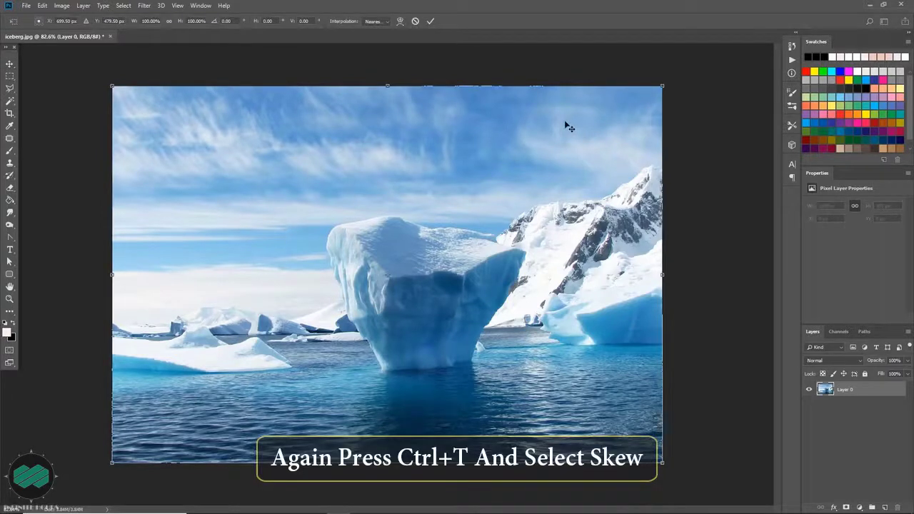
pyautogui.rightClick(565, 123)
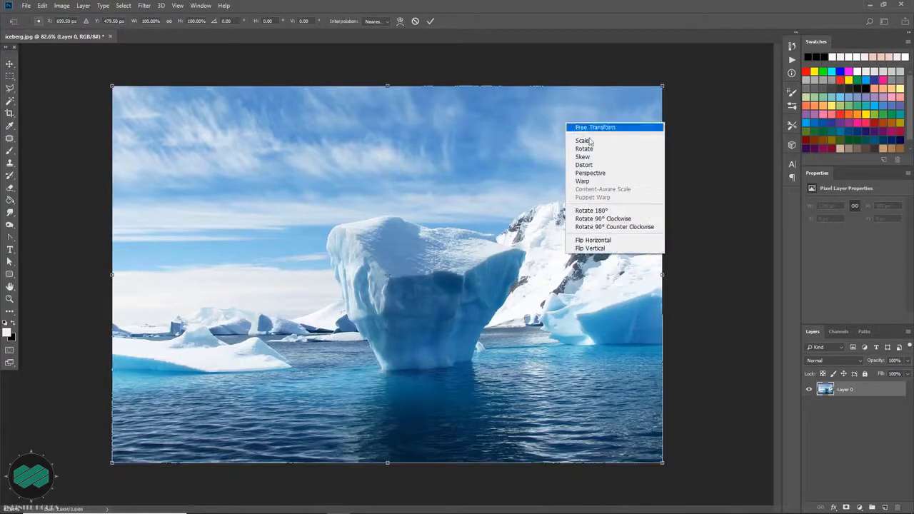
pyautogui.click(638, 159)
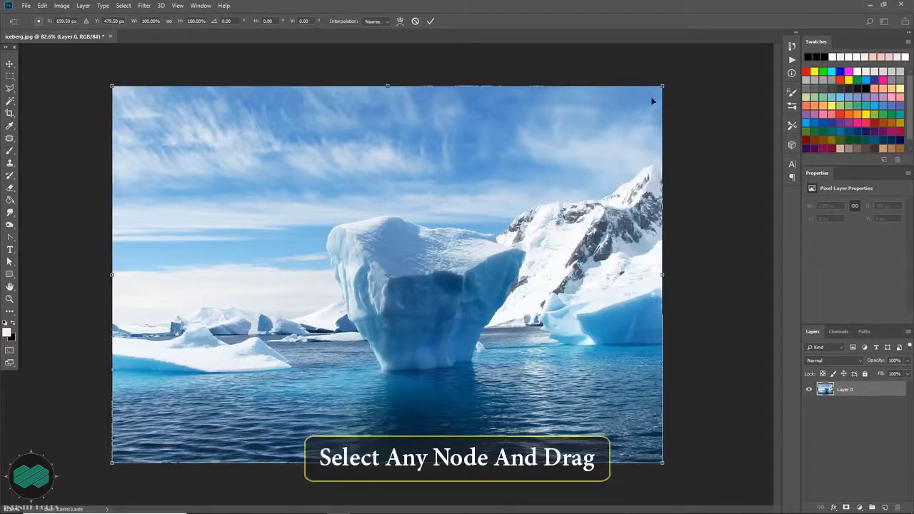
pyautogui.moveTo(662, 86); pyautogui.dragTo(683, 87)
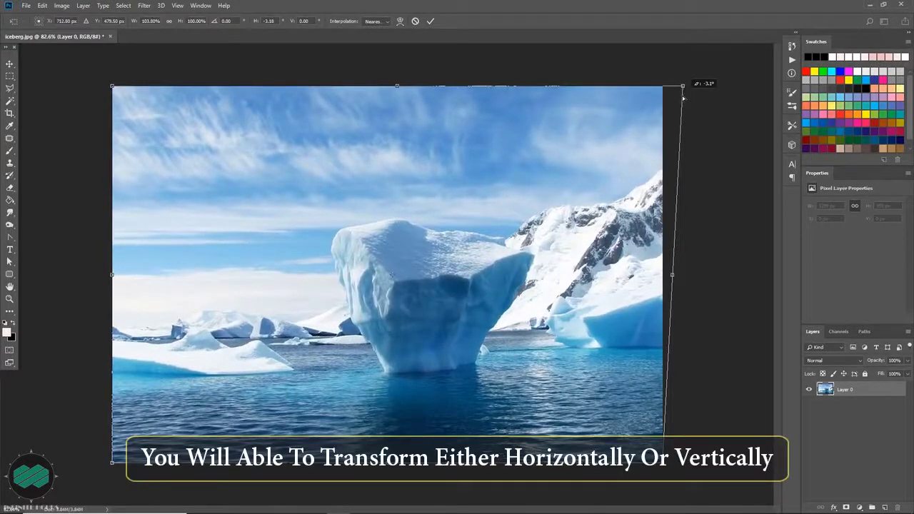
pyautogui.moveTo(683, 87)
pyautogui.mouseDown()
pyautogui.moveTo(459, 86)
pyautogui.moveTo(684, 82)
pyautogui.moveTo(686, 117)
pyautogui.moveTo(683, 91)
pyautogui.moveTo(695, 85)
pyautogui.mouseUp()
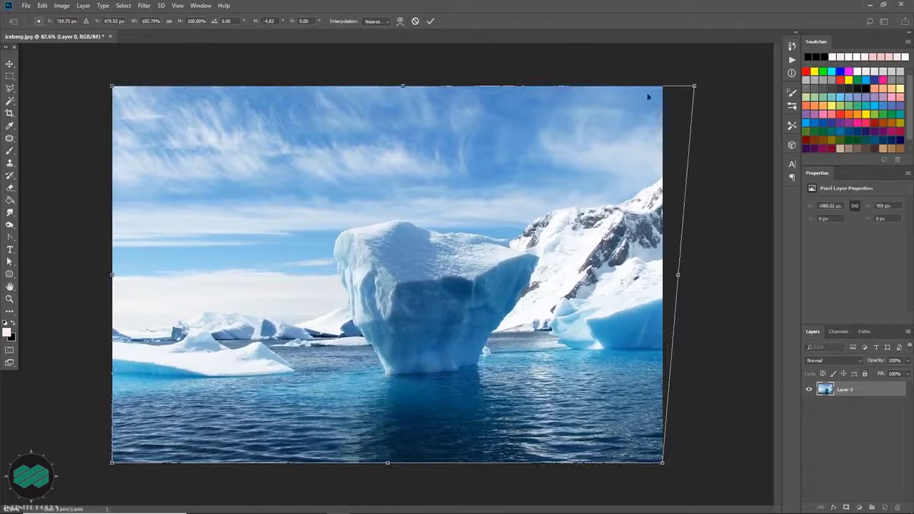
pyautogui.click(416, 21)
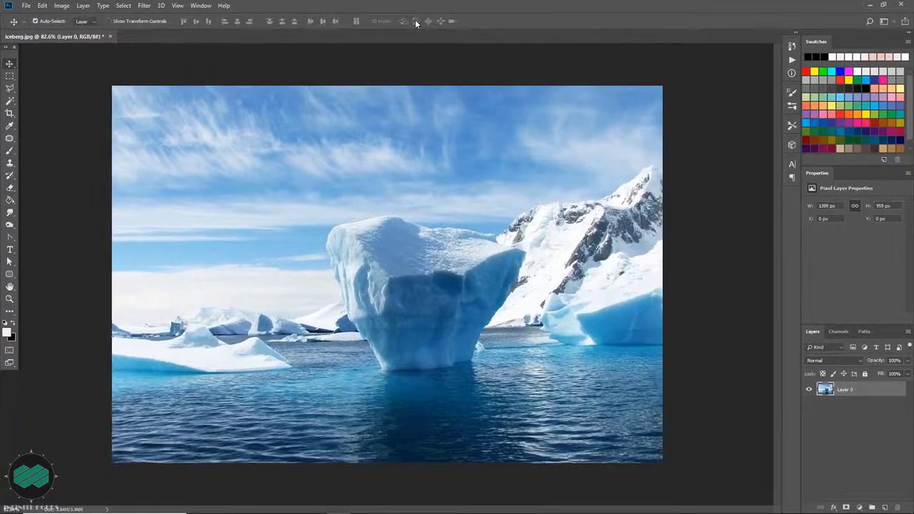
# Try distorting the layer by pulling each of its four corners freely inward toward the iceberg.
pyautogui.hotkey('ctrl', 't')
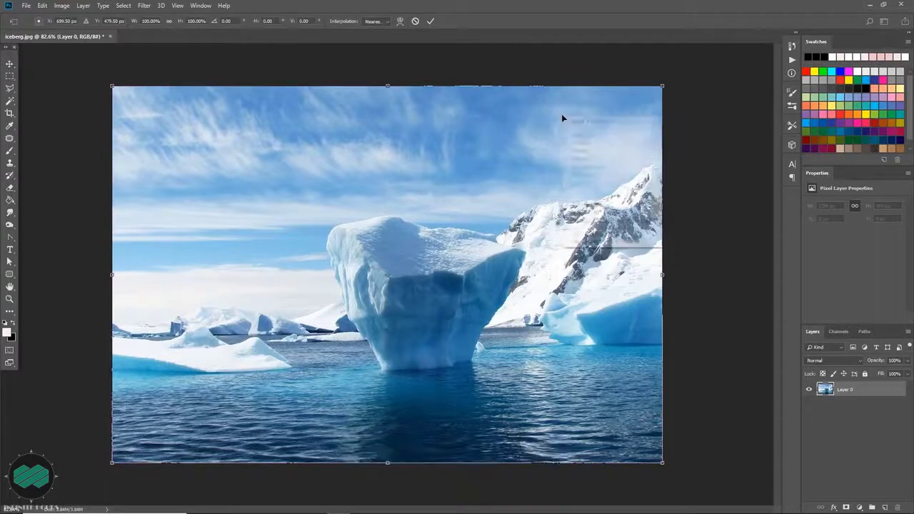
pyautogui.rightClick(562, 117)
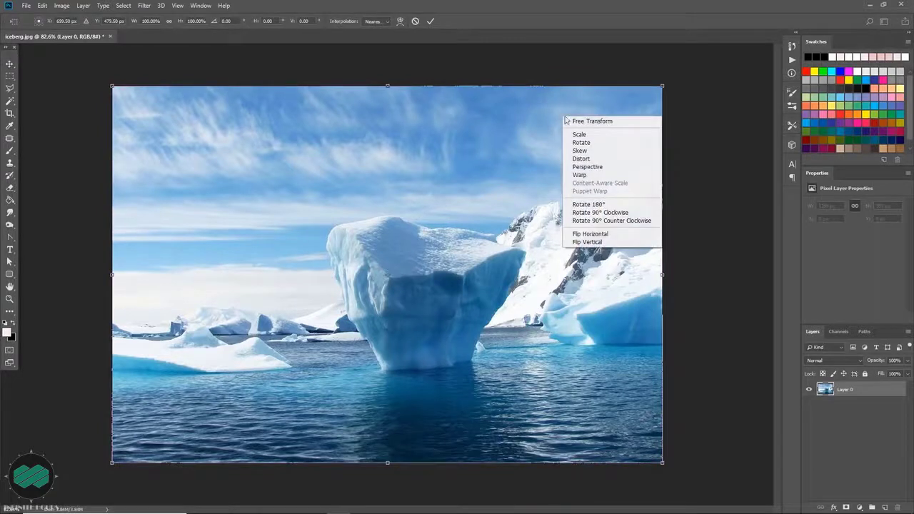
pyautogui.click(630, 161)
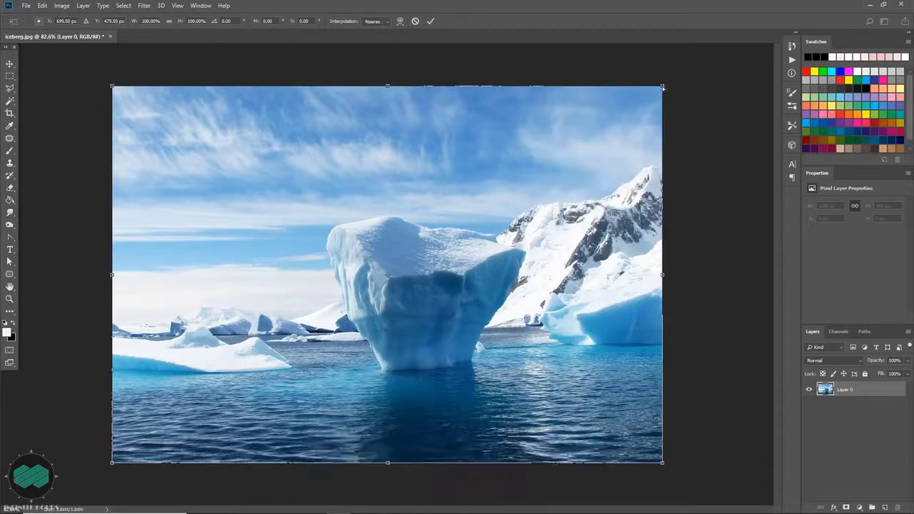
pyautogui.moveTo(663, 86); pyautogui.dragTo(555, 148)
pyautogui.moveTo(661, 462); pyautogui.dragTo(559, 347)
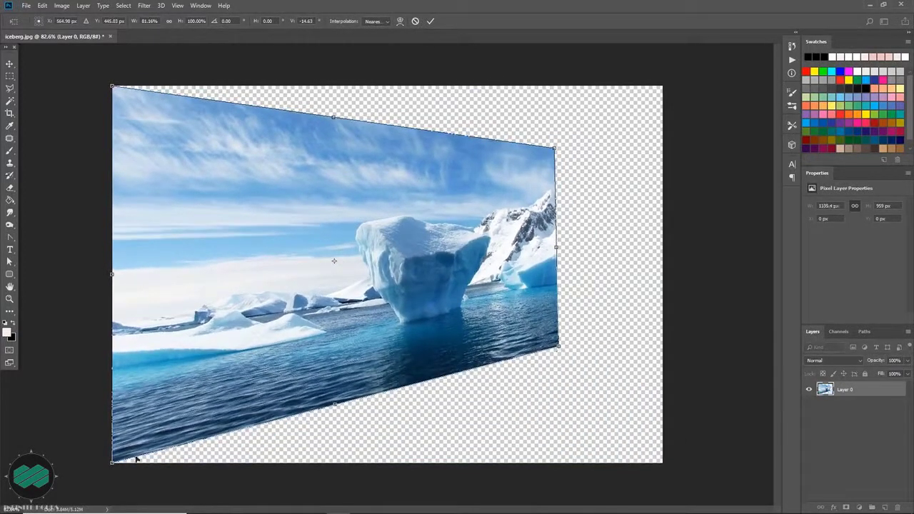
pyautogui.moveTo(114, 465); pyautogui.dragTo(175, 386)
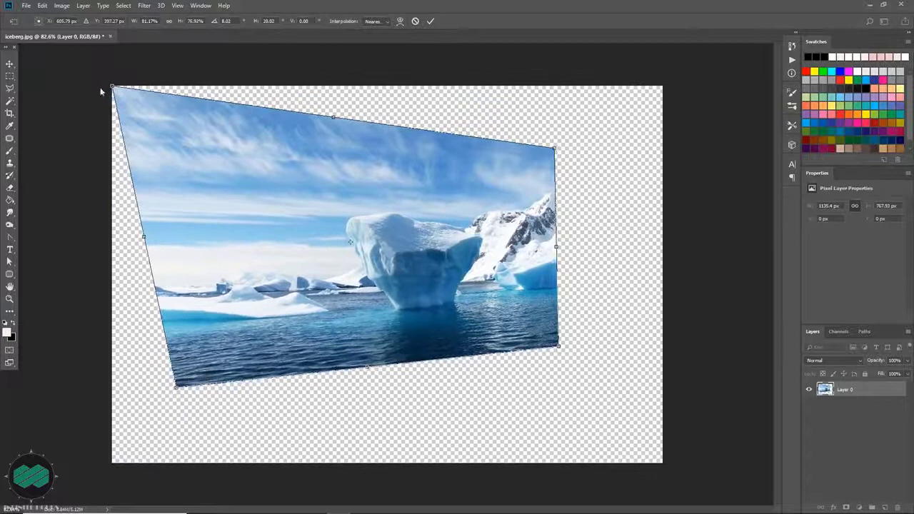
pyautogui.moveTo(112, 87); pyautogui.dragTo(230, 170)
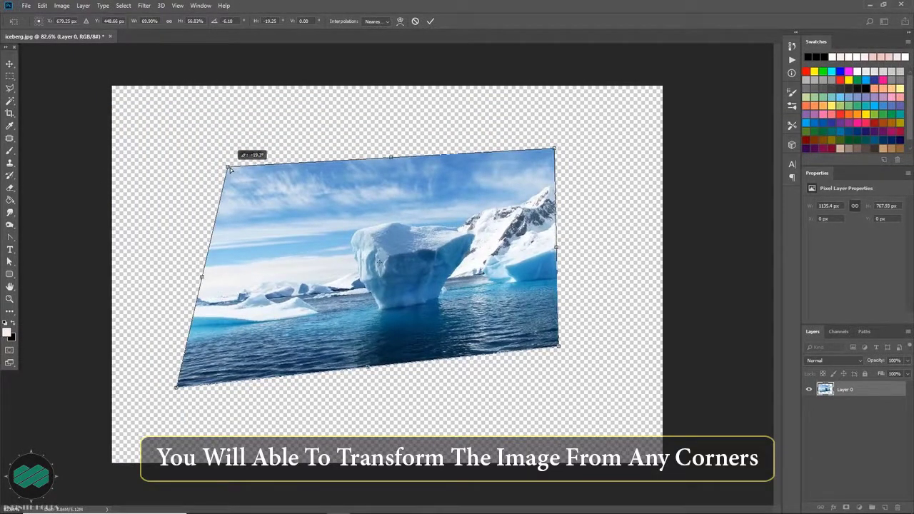
# Reposition the distorted layer's corners independently to form an uneven quadrilateral, and cancel the transform.
pyautogui.moveTo(176, 390); pyautogui.dragTo(204, 350)
pyautogui.moveTo(221, 395); pyautogui.dragTo(238, 427)
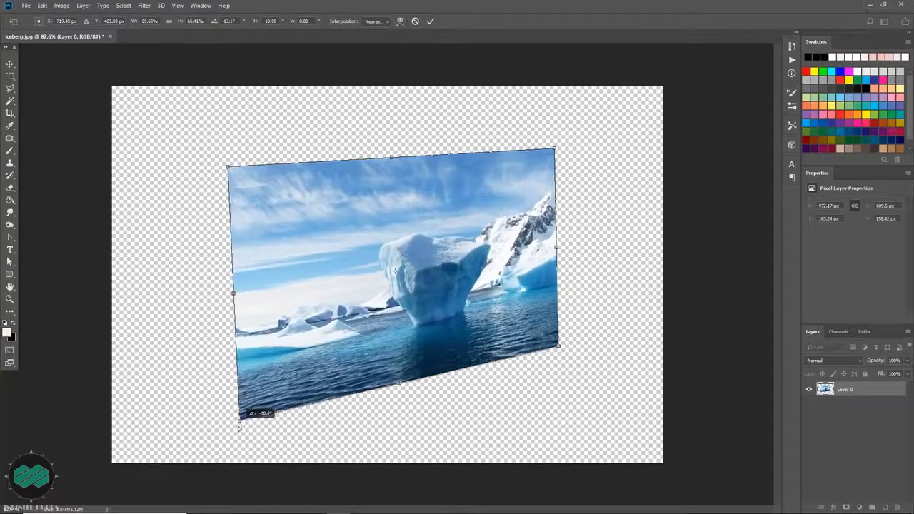
pyautogui.moveTo(226, 167); pyautogui.dragTo(239, 101)
pyautogui.moveTo(555, 147); pyautogui.dragTo(553, 132)
pyautogui.moveTo(561, 352); pyautogui.dragTo(599, 326)
pyautogui.moveTo(242, 424); pyautogui.dragTo(203, 372)
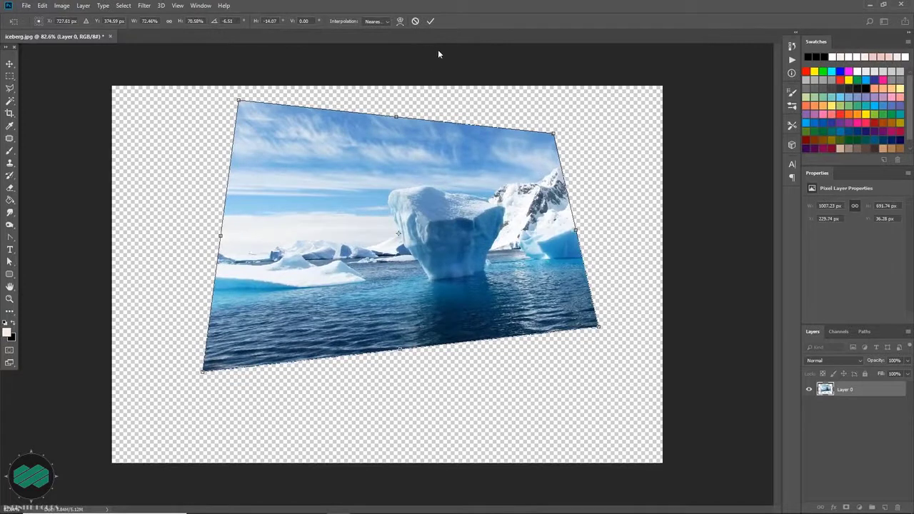
pyautogui.click(416, 21)
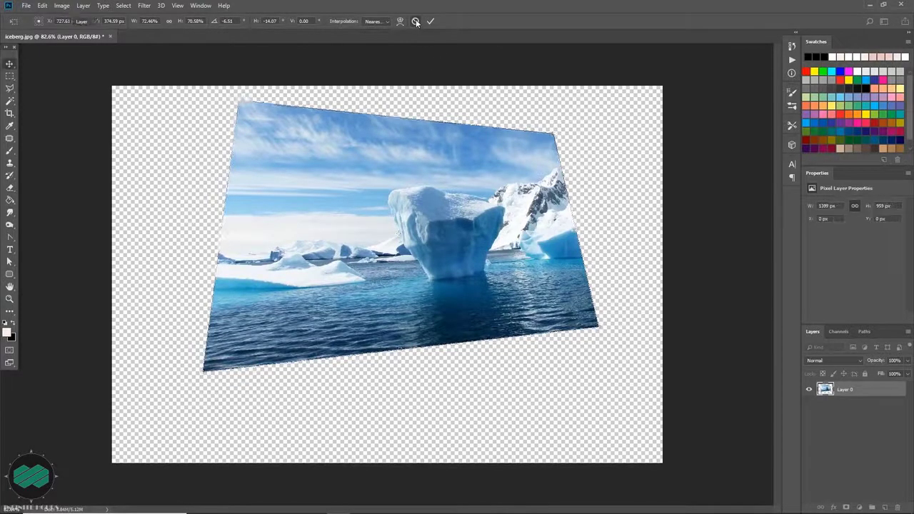
# Try a perspective transform on the layer, narrowing its right side vertically and its lower edge horizontally, and cancel it.
pyautogui.hotkey('ctrl', 't')
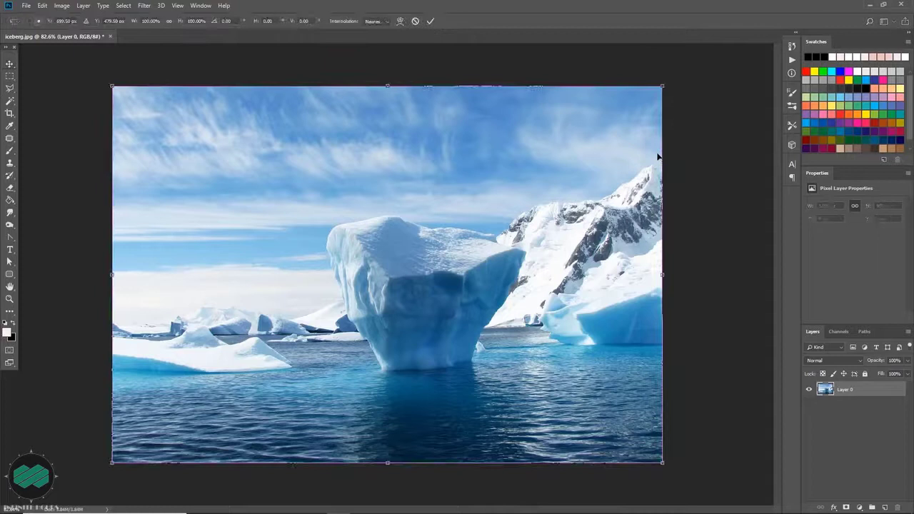
pyautogui.rightClick(598, 142)
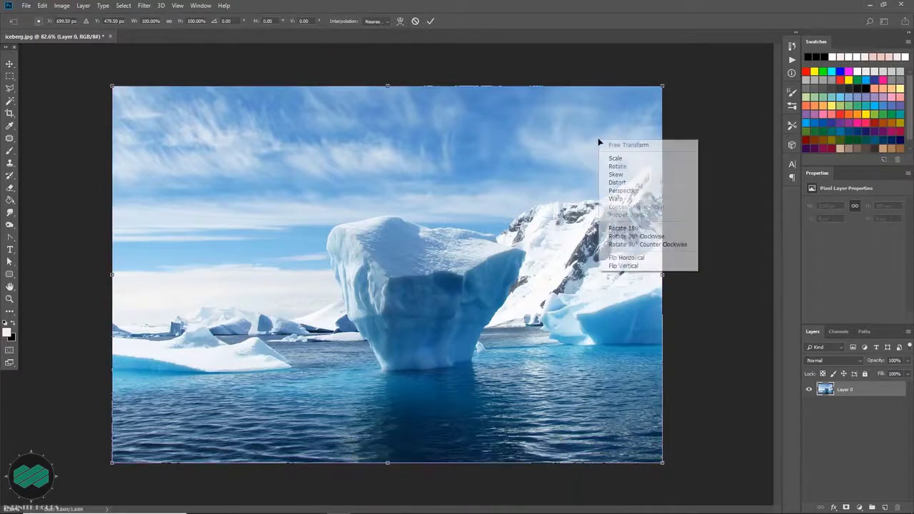
pyautogui.click(675, 191)
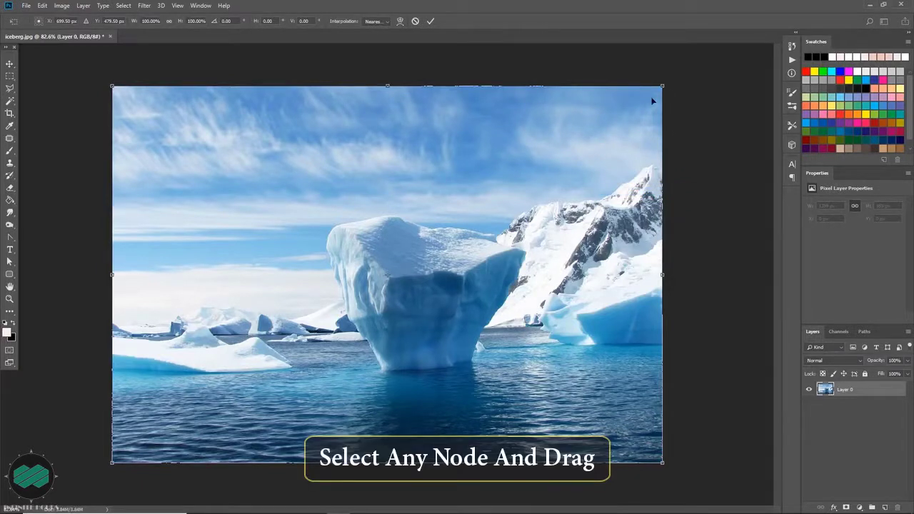
pyautogui.moveTo(663, 104); pyautogui.dragTo(652, 176)
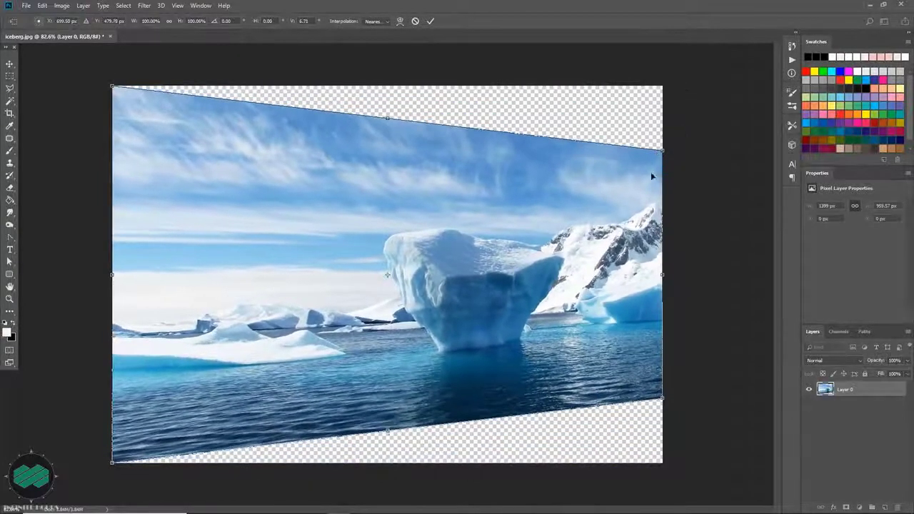
pyautogui.moveTo(662, 402); pyautogui.dragTo(538, 401)
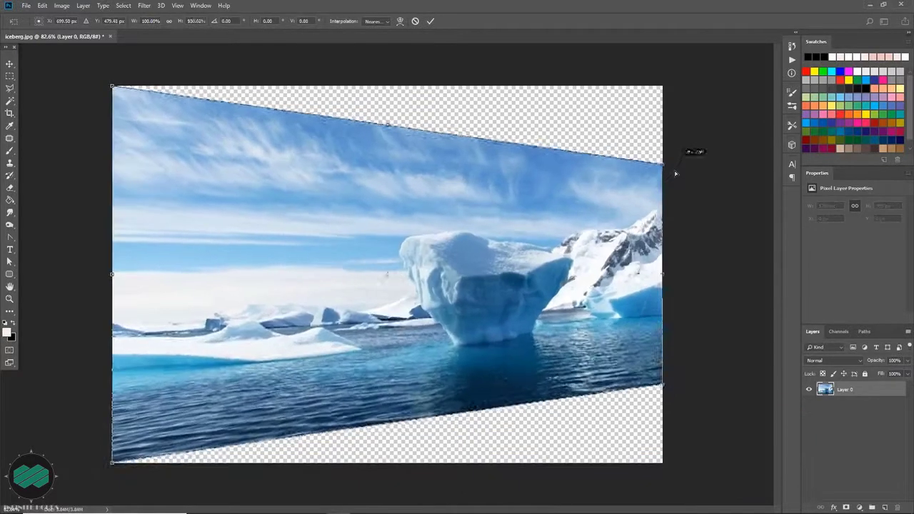
pyautogui.moveTo(674, 166); pyautogui.dragTo(664, 150)
pyautogui.moveTo(663, 402); pyautogui.dragTo(573, 423)
pyautogui.moveTo(112, 86); pyautogui.dragTo(132, 90)
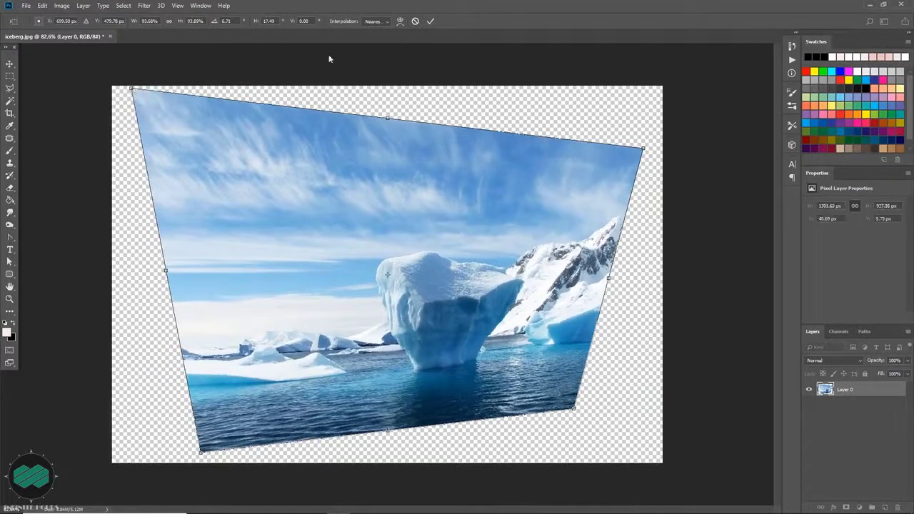
pyautogui.click(415, 21)
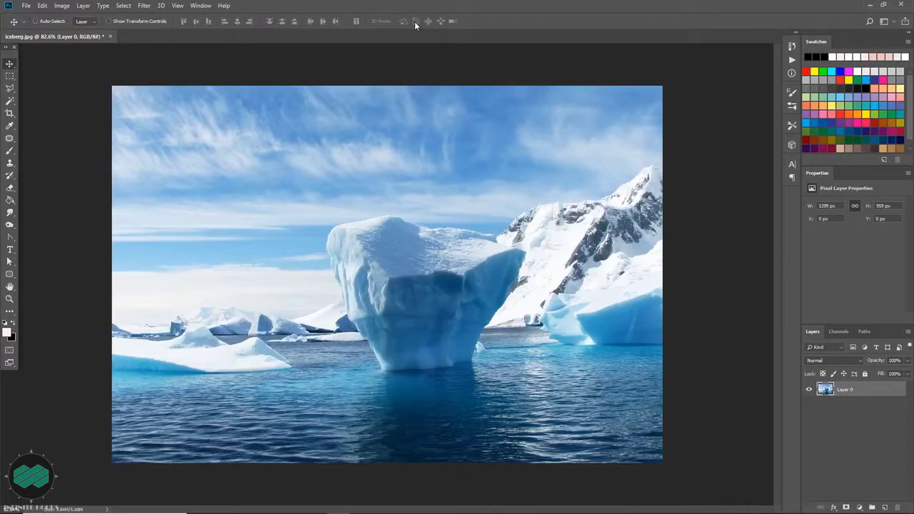
# Warp the layer with the Arc preset, setting bend to 32.5%, horizontal distortion to -15.1% and vertical distortion to -3.0%.
pyautogui.hotkey('ctrl', 't')
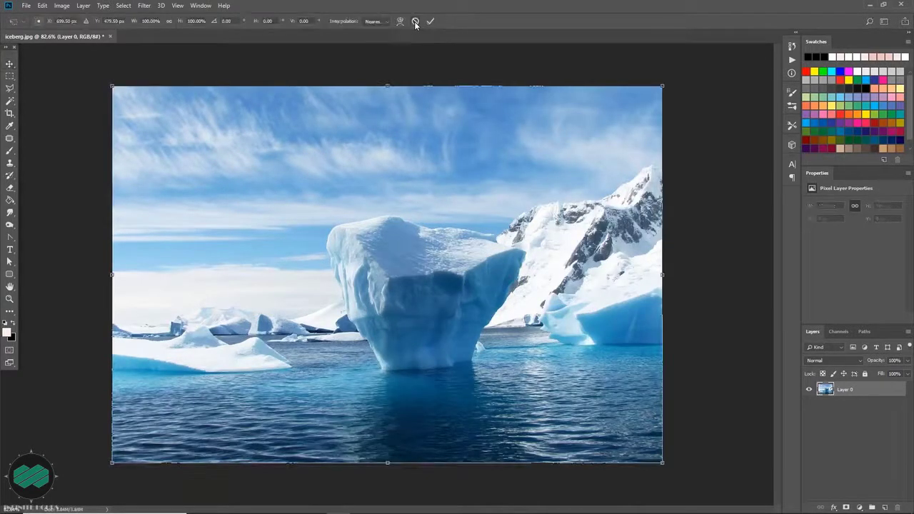
pyautogui.rightClick(560, 134)
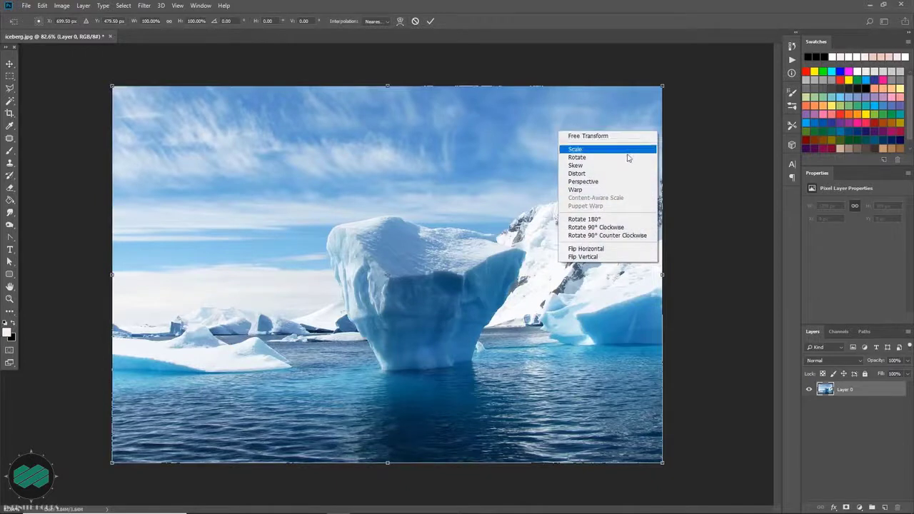
pyautogui.click(634, 191)
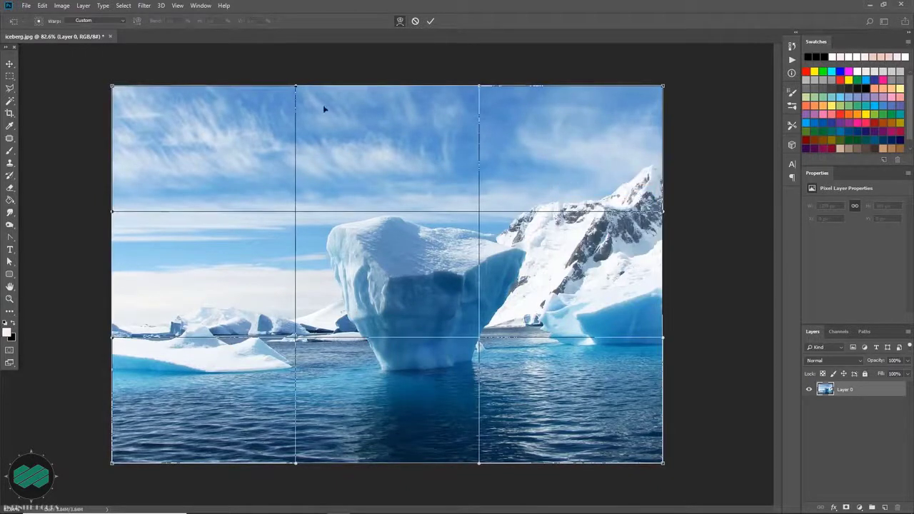
pyautogui.click(118, 23)
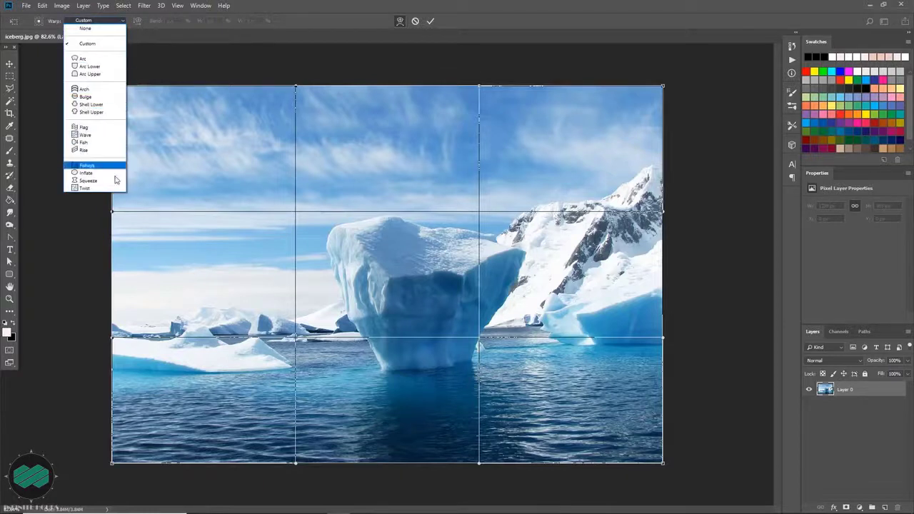
pyautogui.click(112, 59)
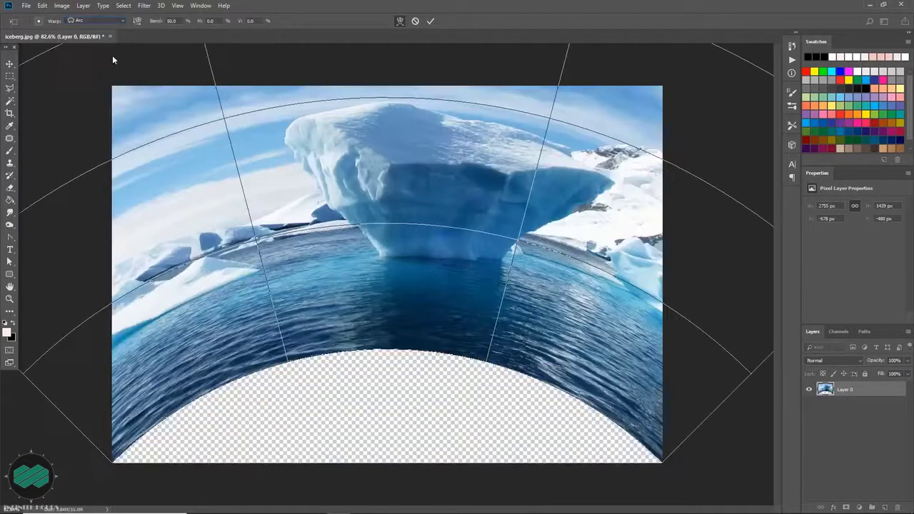
pyautogui.moveTo(154, 23); pyautogui.dragTo(224, 35)
# Try the Arc Lower warp preset, and switch to Flag with bend 10.9% and horizontal distortion -32.2%.
pyautogui.click(96, 21)
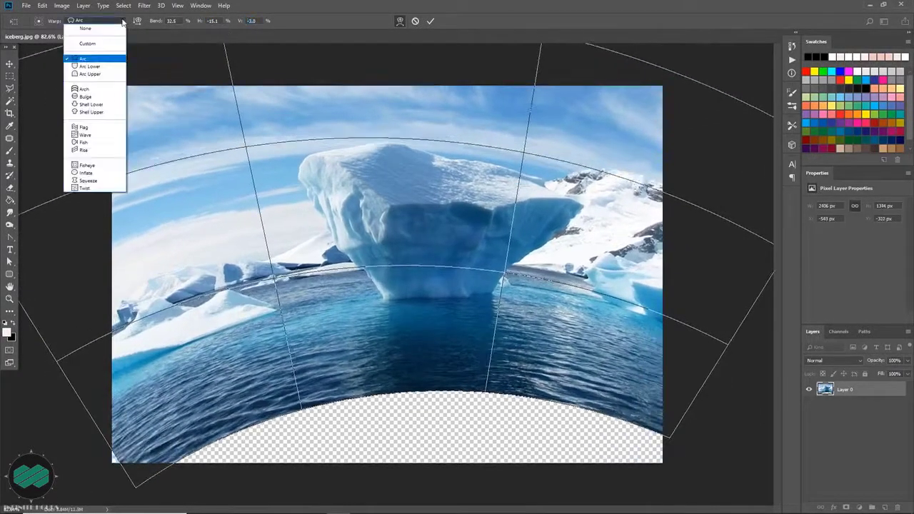
pyautogui.click(102, 67)
pyautogui.click(118, 22)
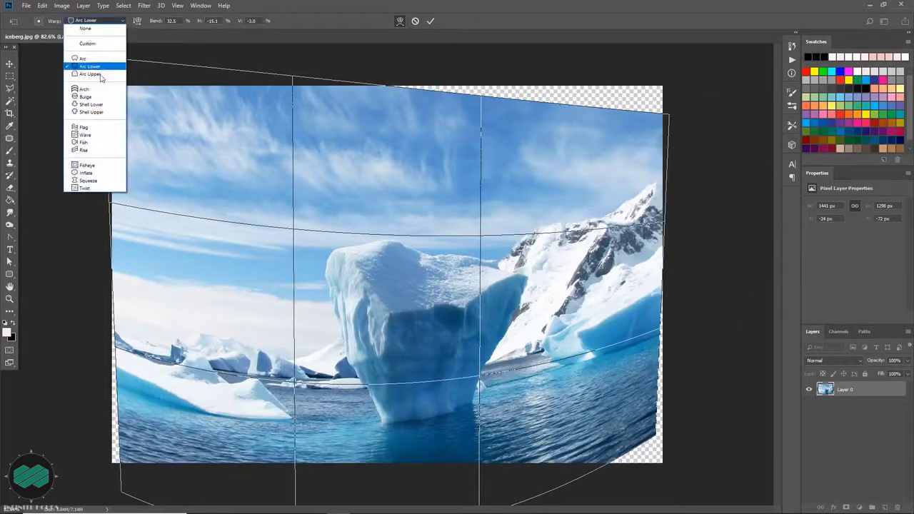
pyautogui.click(107, 127)
pyautogui.moveTo(157, 21); pyautogui.dragTo(52, 29)
pyautogui.moveTo(200, 24); pyautogui.dragTo(117, 43)
# Try the Twist warp preset with bend -13.9% and a slightly adjusted horizontal distortion, and cancel the warp.
pyautogui.click(115, 21)
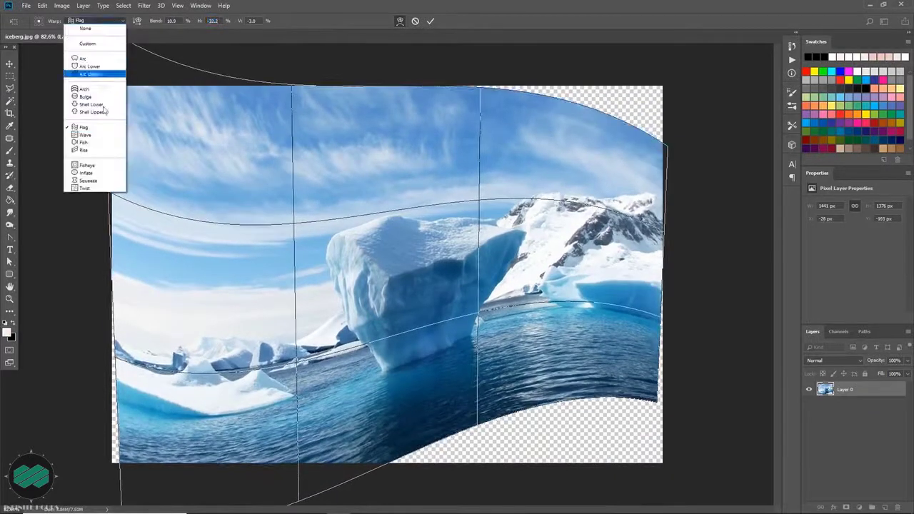
pyautogui.click(102, 189)
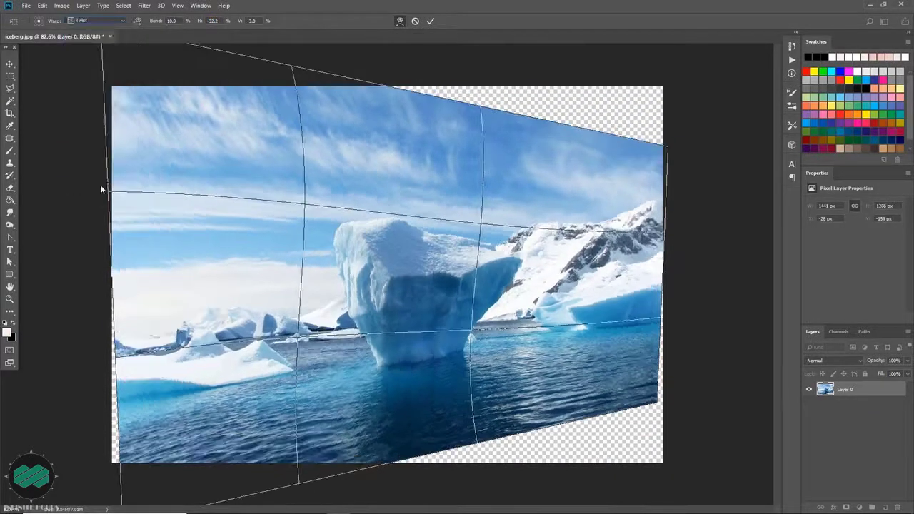
pyautogui.moveTo(152, 23); pyautogui.dragTo(36, 47)
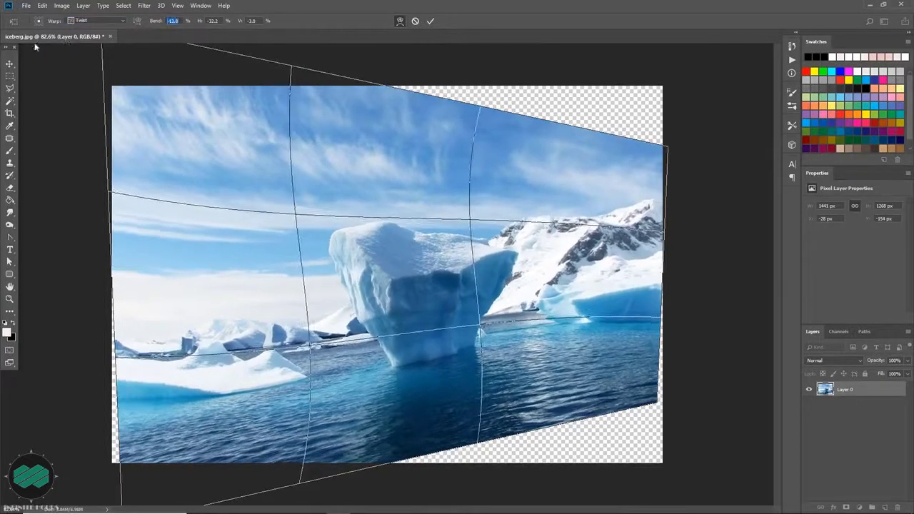
pyautogui.moveTo(201, 23)
pyautogui.mouseDown()
pyautogui.moveTo(292, 24)
pyautogui.moveTo(198, 26)
pyautogui.mouseUp()
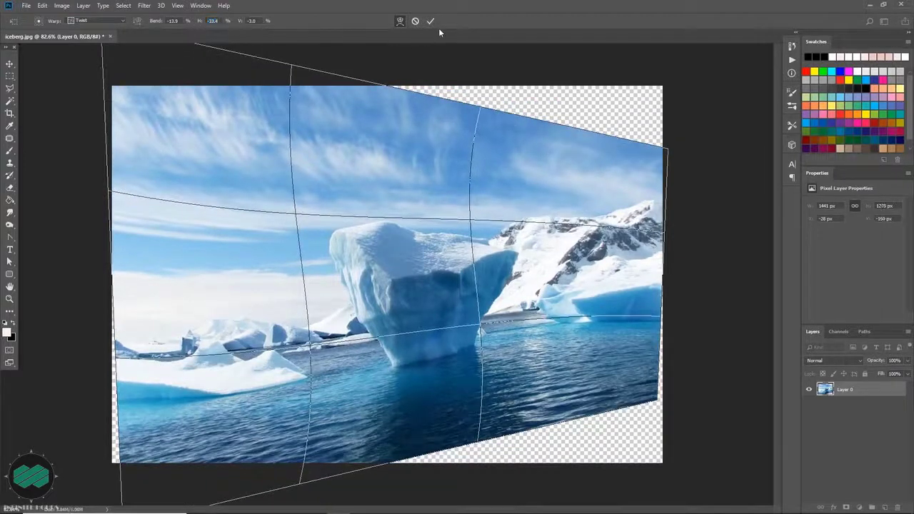
pyautogui.click(416, 21)
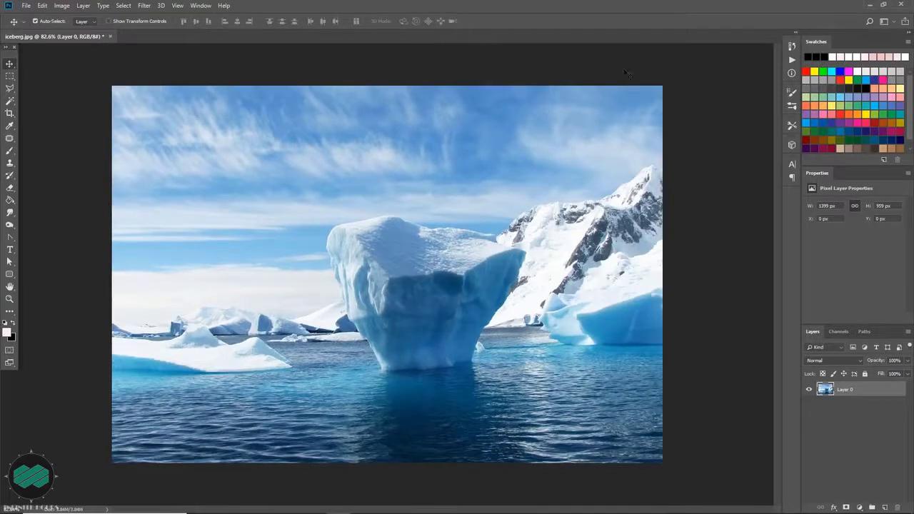
# Try rotating the layer by 180° with the preset transform option and cancel it.
pyautogui.hotkey('ctrl', 't')
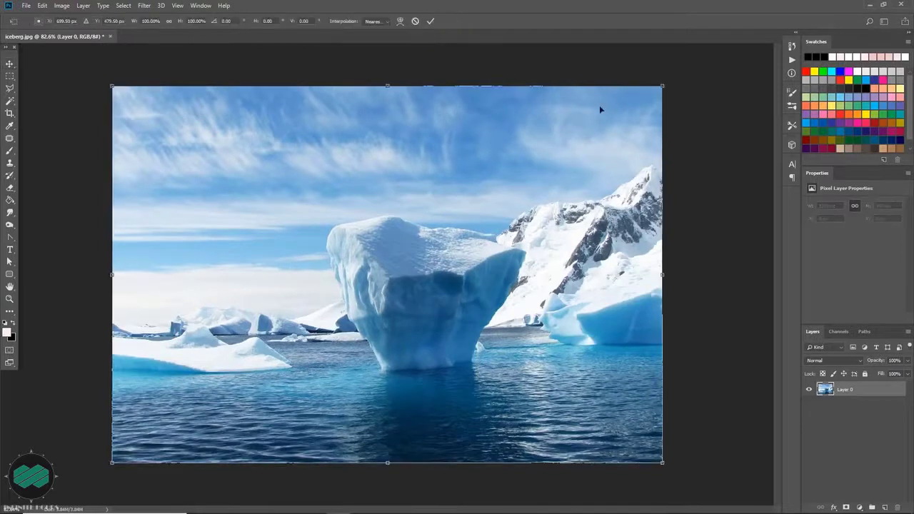
pyautogui.rightClick(563, 106)
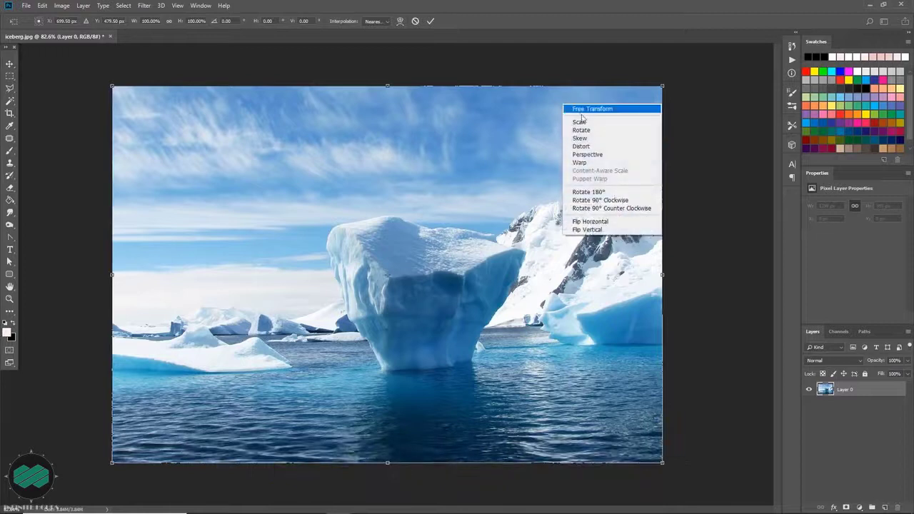
pyautogui.click(633, 193)
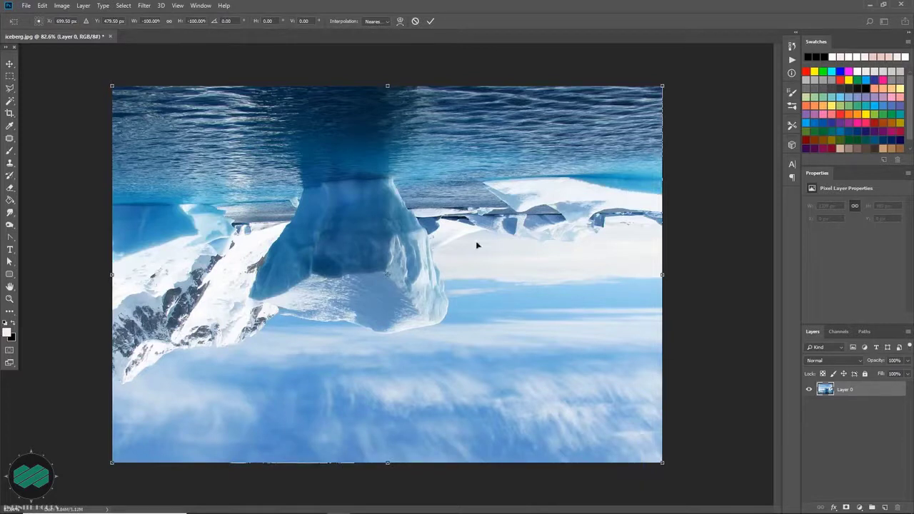
pyautogui.click(415, 21)
# Try rotating the layer 90° clockwise with the preset transform option and cancel it.
pyautogui.hotkey('ctrl', 't')
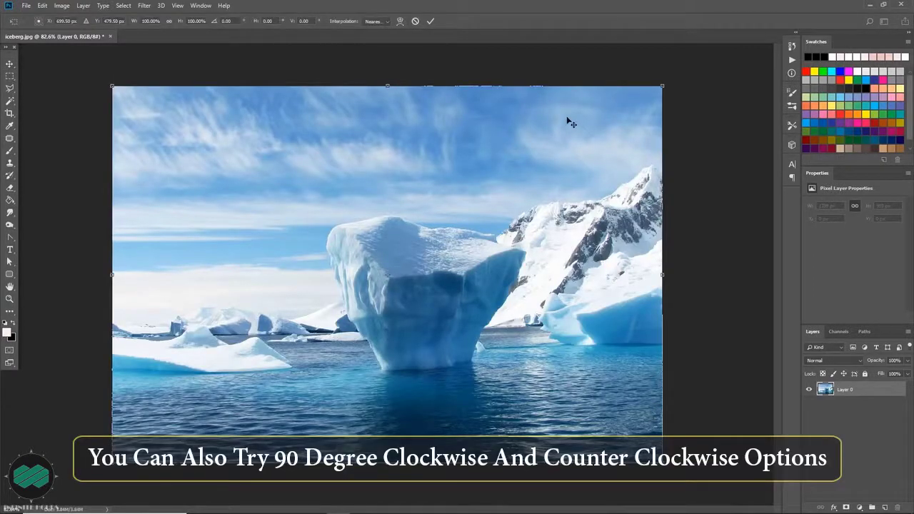
pyautogui.rightClick(569, 121)
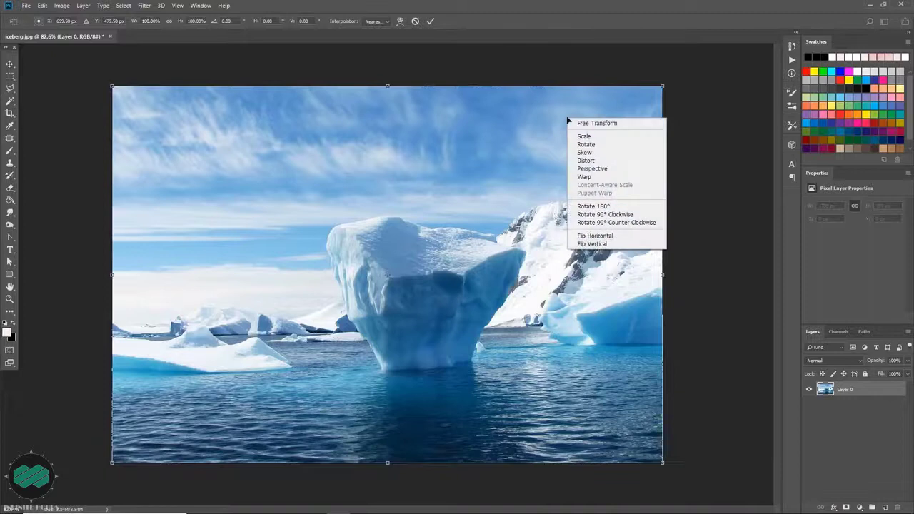
pyautogui.click(650, 215)
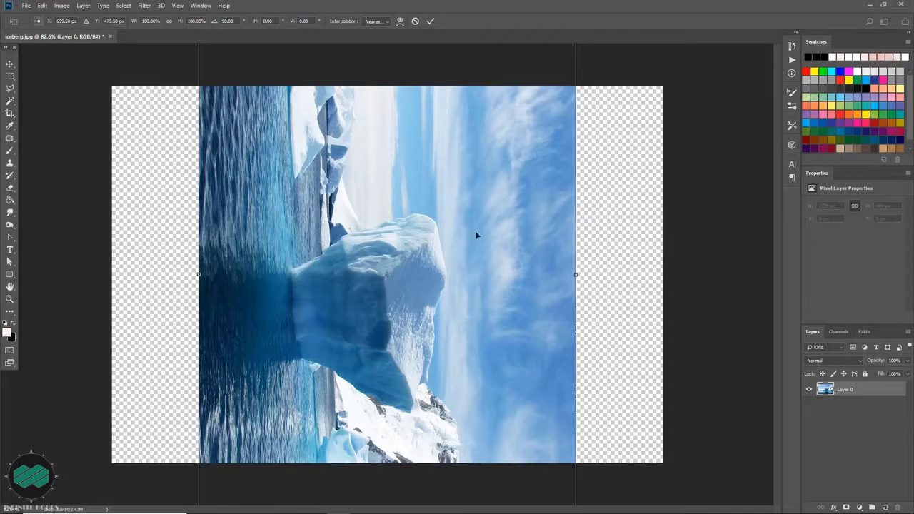
pyautogui.click(416, 22)
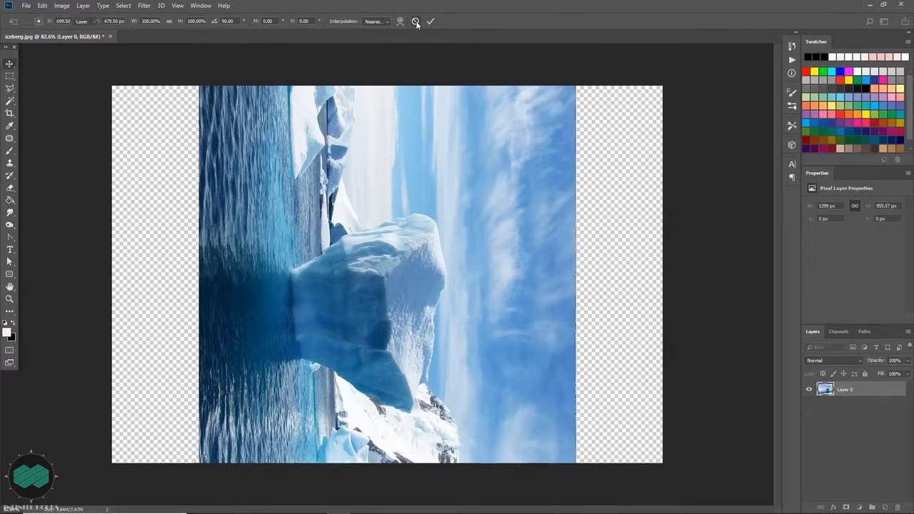
# Try rotating the iceberg layer 90° counter-clockwise with the preset transform option and cancel it.
pyautogui.hotkey('ctrl', 't')
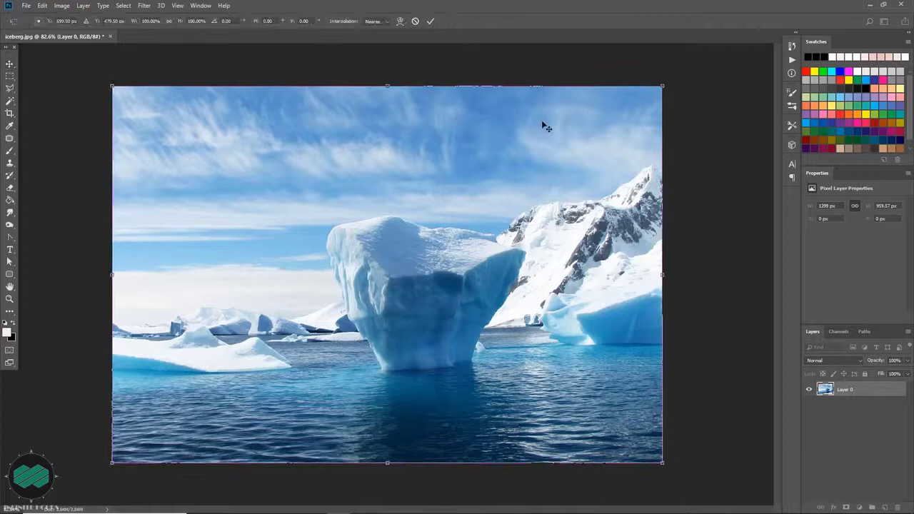
pyautogui.rightClick(543, 124)
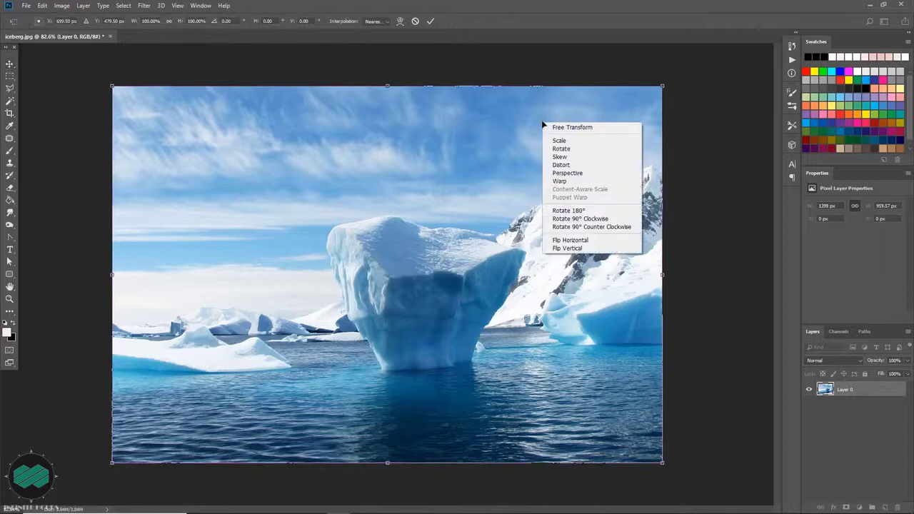
pyautogui.click(635, 229)
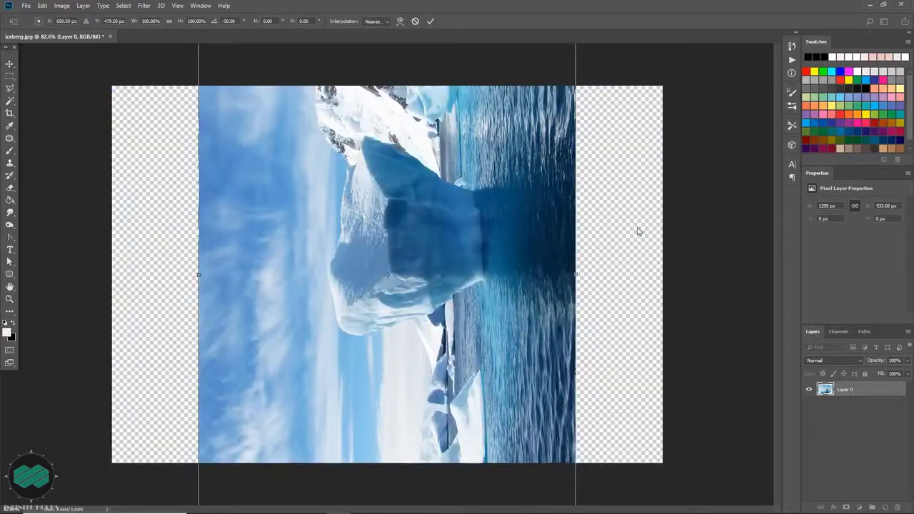
pyautogui.click(415, 20)
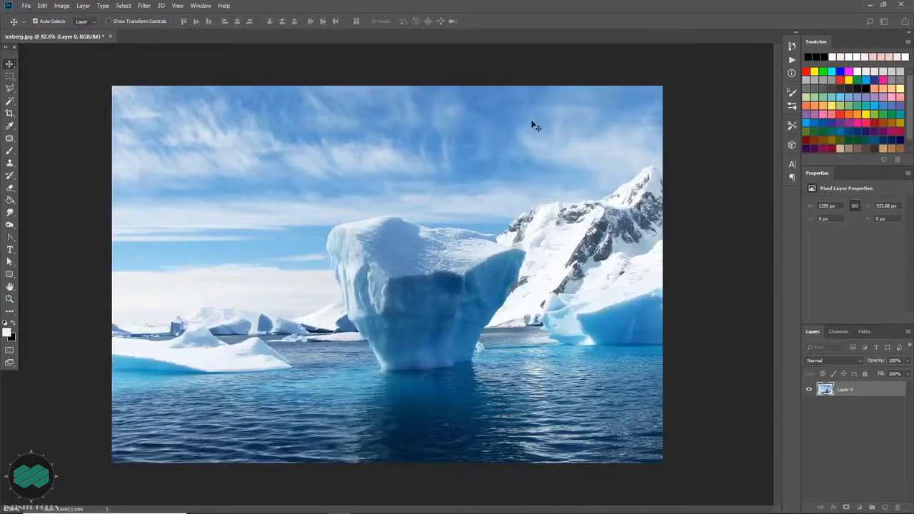
# Try flipping the iceberg layer horizontally with the preset transform option and cancel it.
pyautogui.hotkey('ctrl', 't')
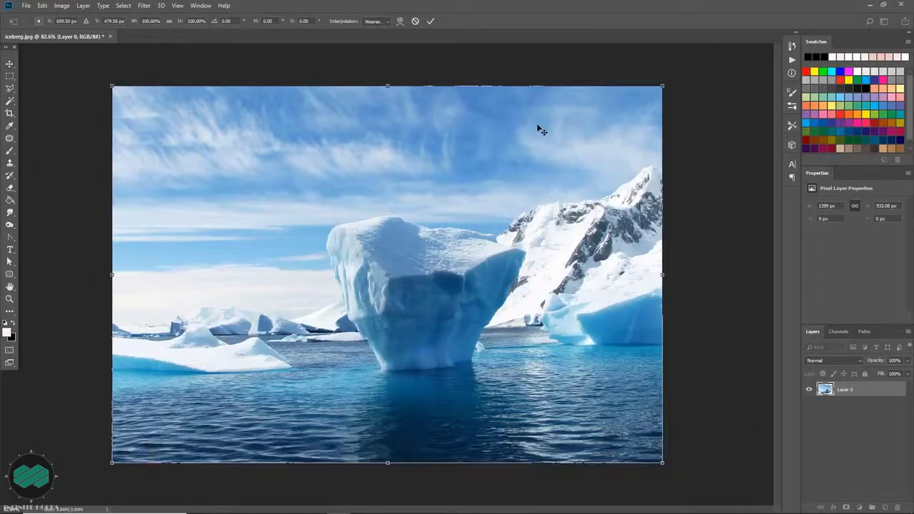
pyautogui.rightClick(541, 130)
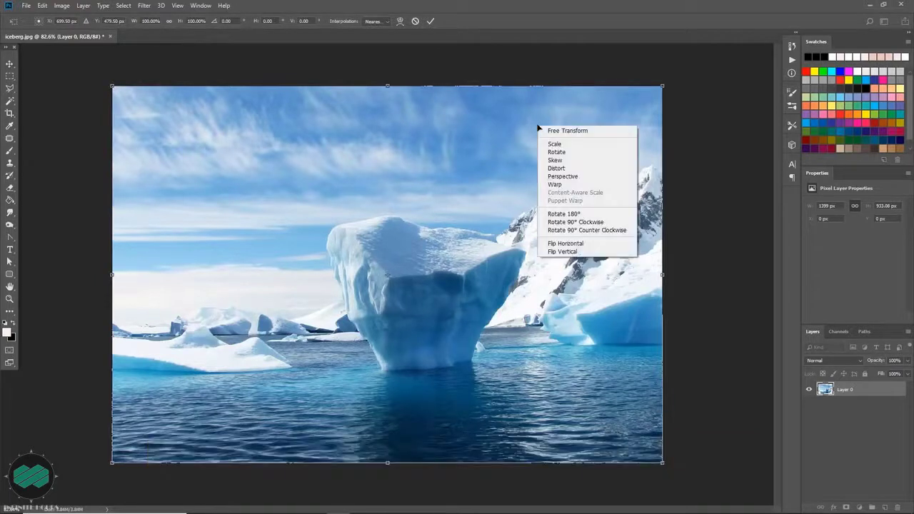
pyautogui.click(609, 244)
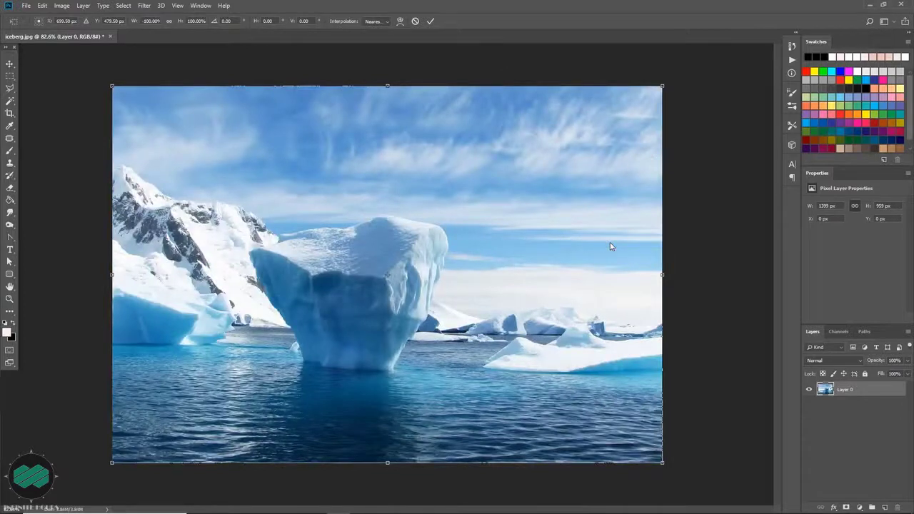
pyautogui.click(415, 22)
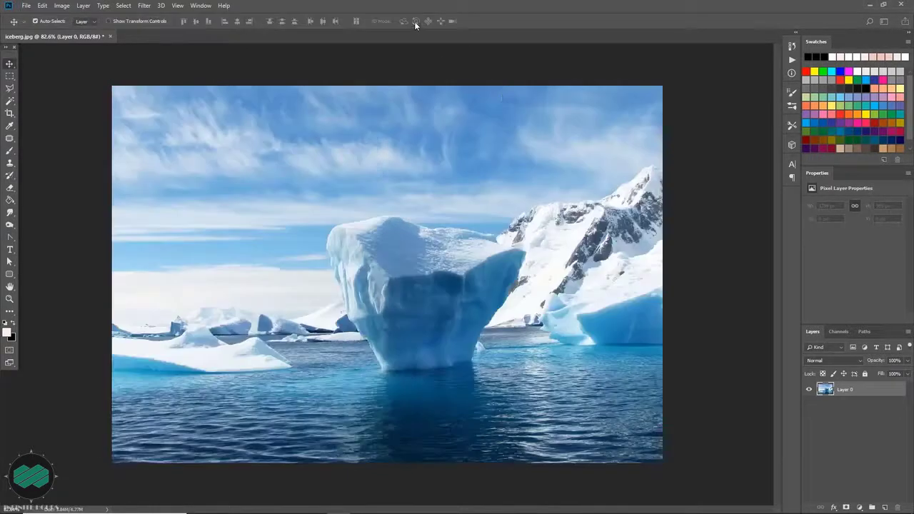
# Try flipping the iceberg layer vertically with the preset transform option and cancel it.
pyautogui.hotkey('ctrl', 't')
pyautogui.rightClick(520, 109)
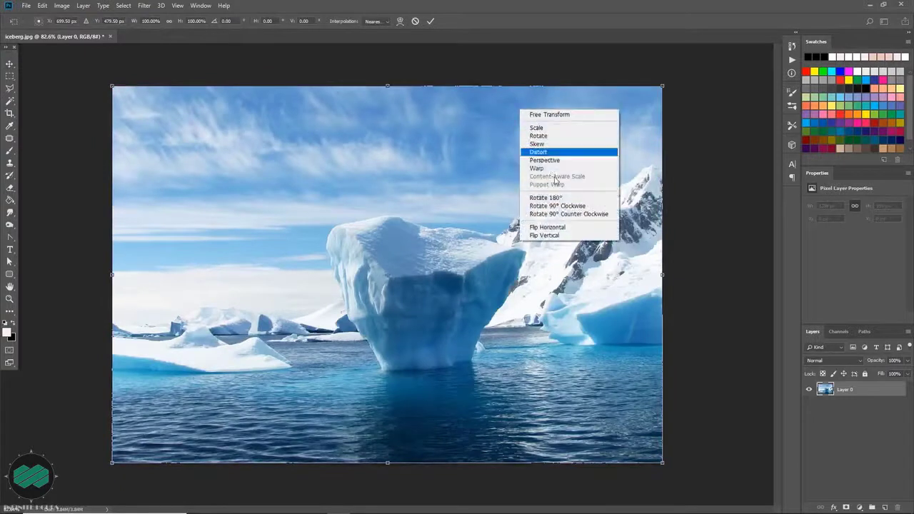
pyautogui.click(586, 237)
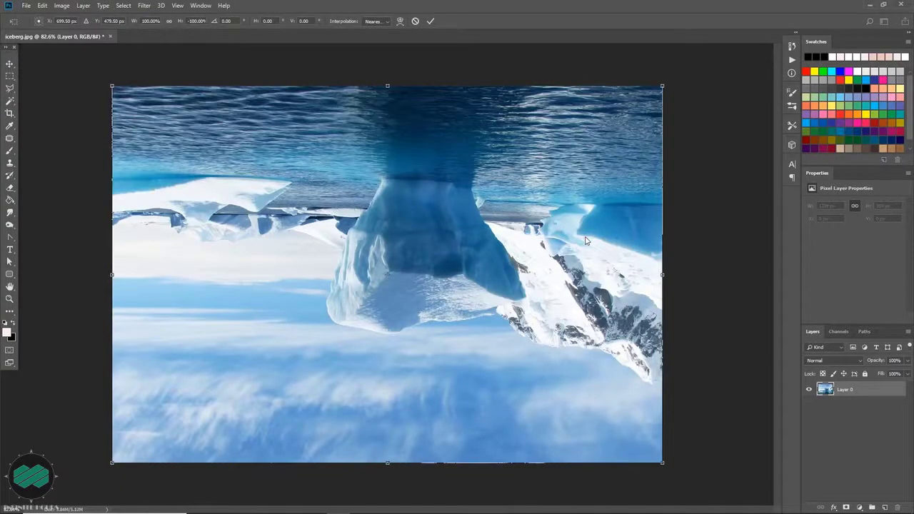
pyautogui.click(415, 21)
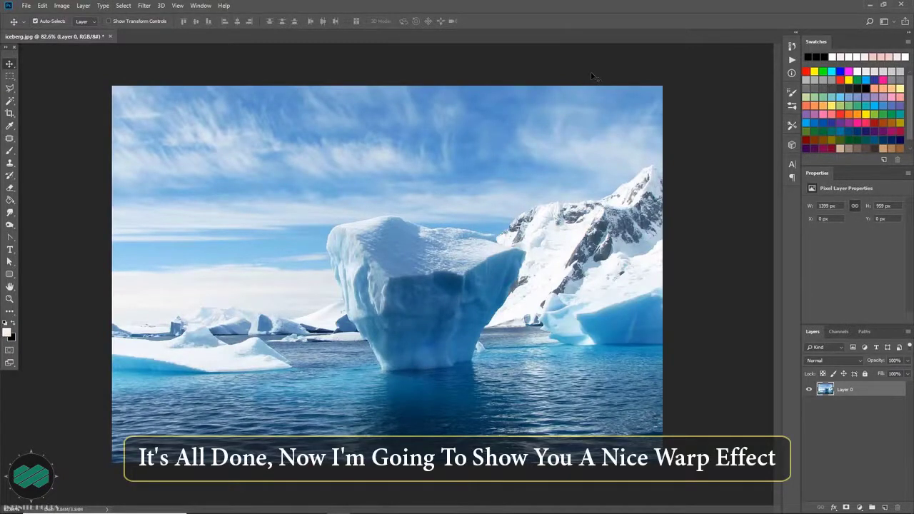
# Open girl.jpg and copy the layer from iceberg.jpg into it, centred over the background.
pyautogui.click(27, 5)
pyautogui.click(48, 27)
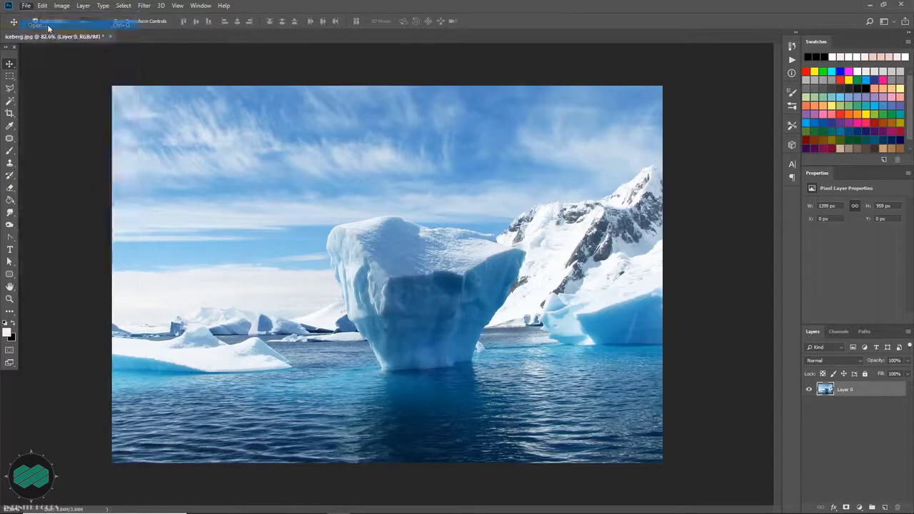
pyautogui.click(120, 82)
pyautogui.doubleClick(120, 82)
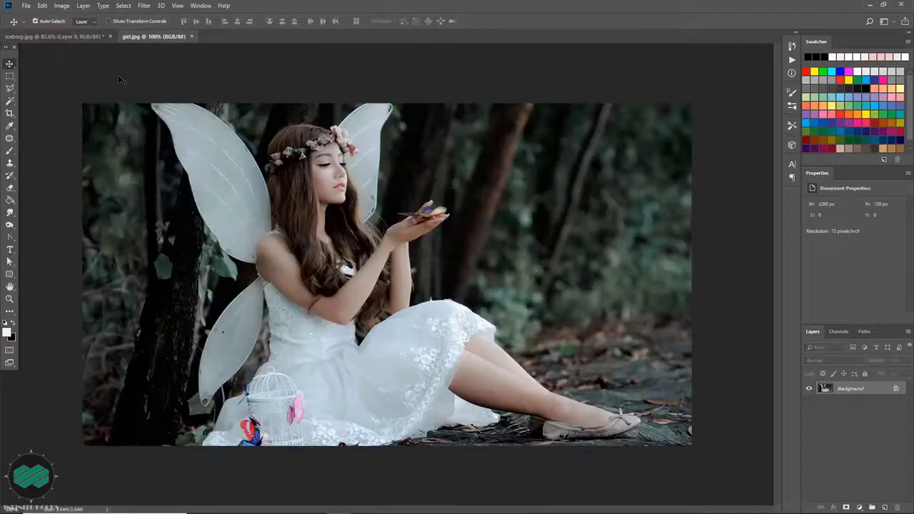
pyautogui.click(74, 34)
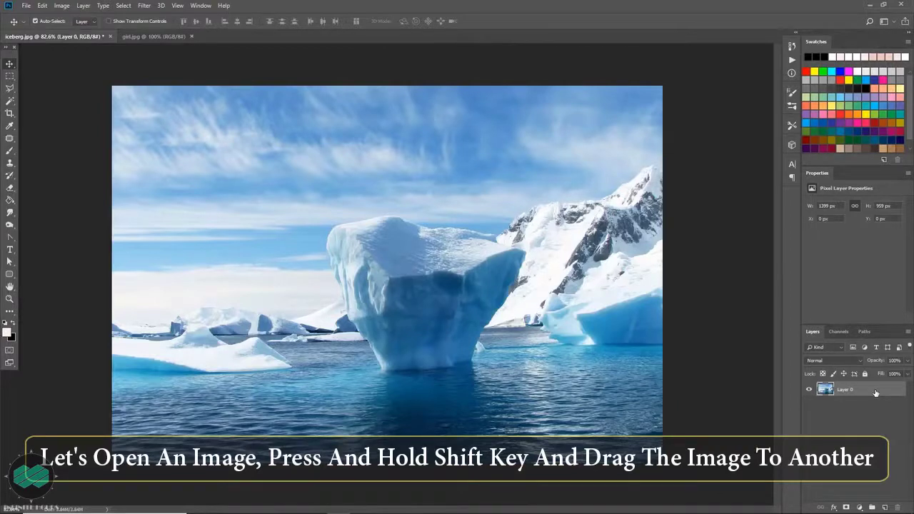
pyautogui.moveTo(875, 392); pyautogui.dragTo(321, 190)
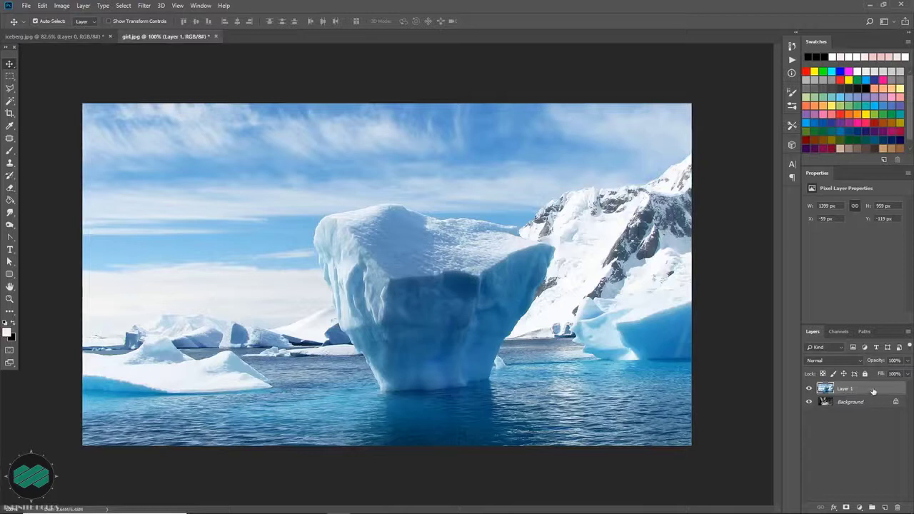
# Warp the copied iceberg layer by pulling its lower-right corner up and inward like a page curl, and apply the warp.
pyautogui.hotkey('ctrl', 't')
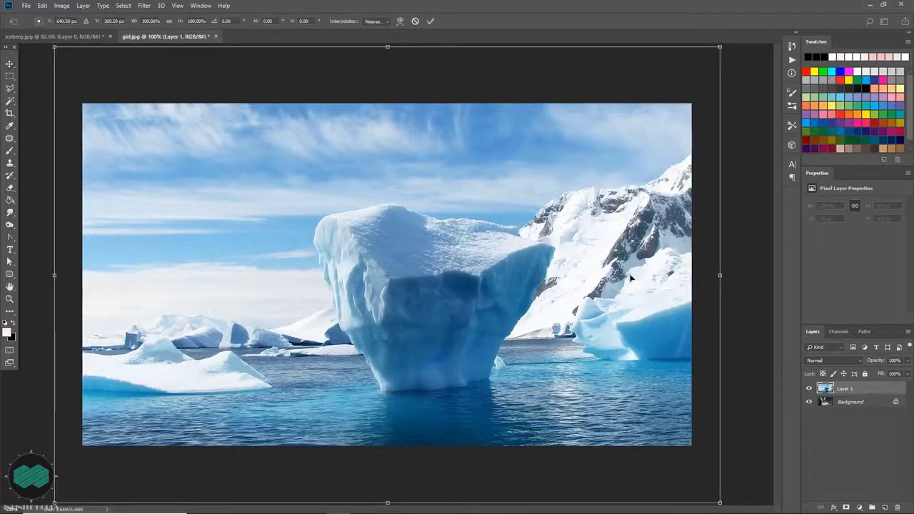
pyautogui.rightClick(577, 239)
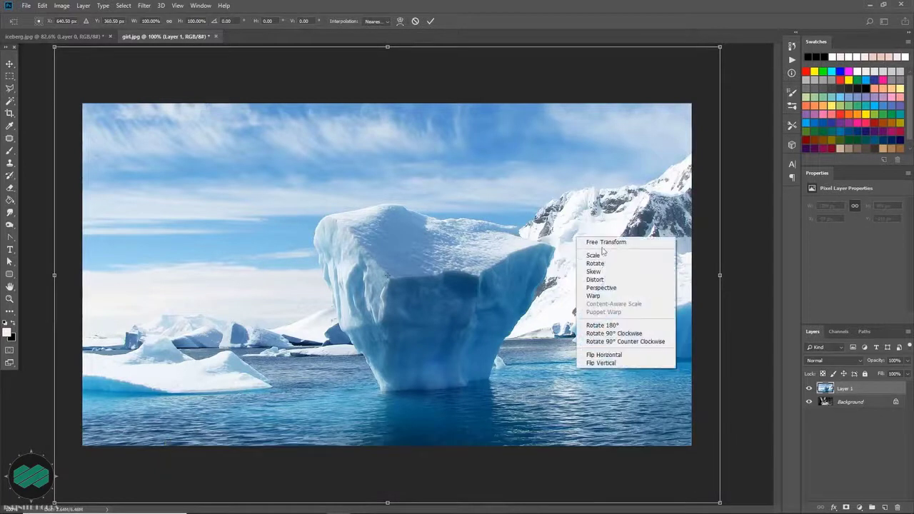
pyautogui.click(652, 298)
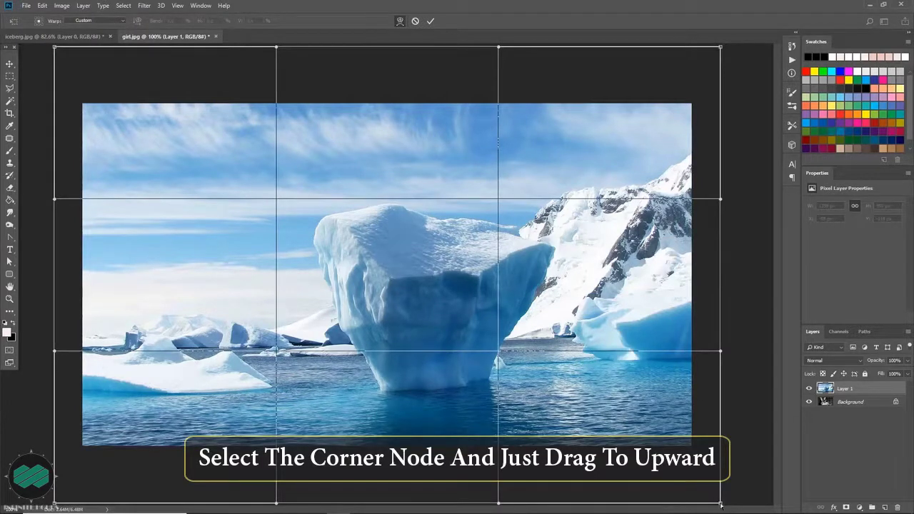
pyautogui.moveTo(721, 504); pyautogui.dragTo(536, 315)
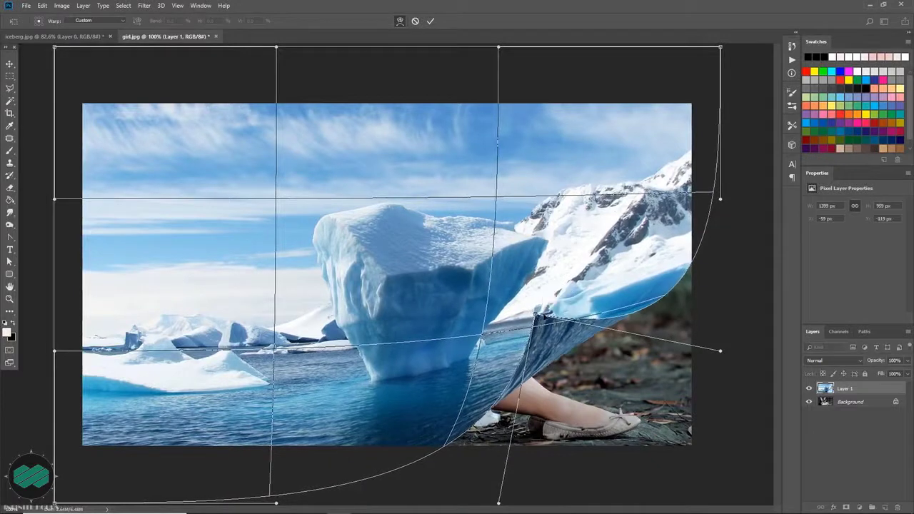
pyautogui.click(430, 22)
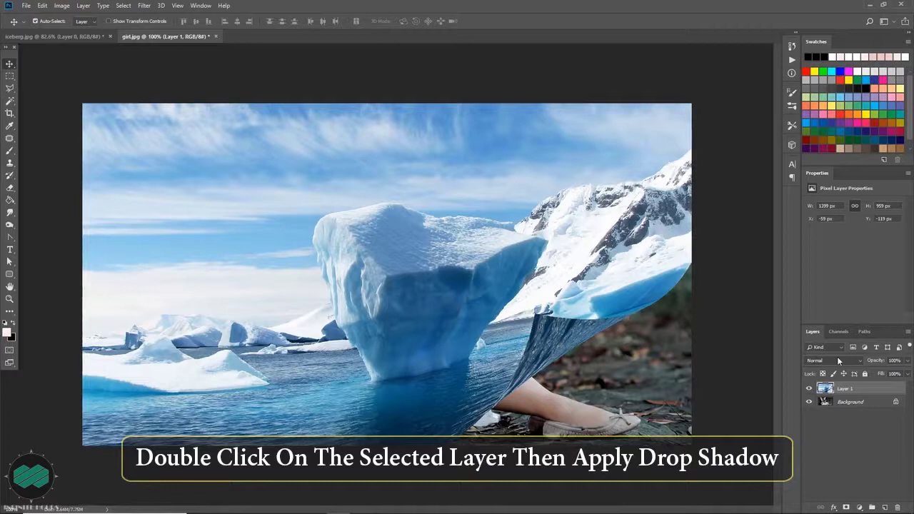
# Add a drop shadow to the warped iceberg layer with opacity 100%, distance 6 px, spread 6% and size 25 px.
pyautogui.doubleClick(880, 389)
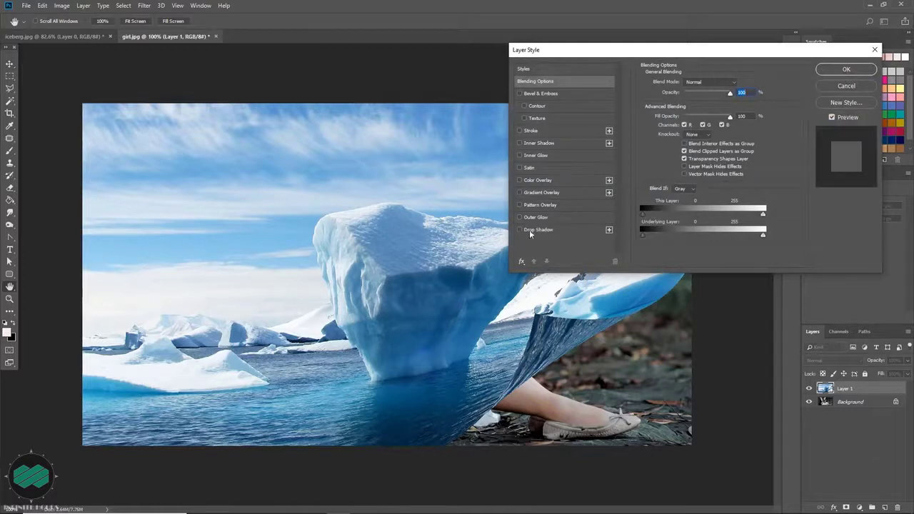
pyautogui.click(571, 232)
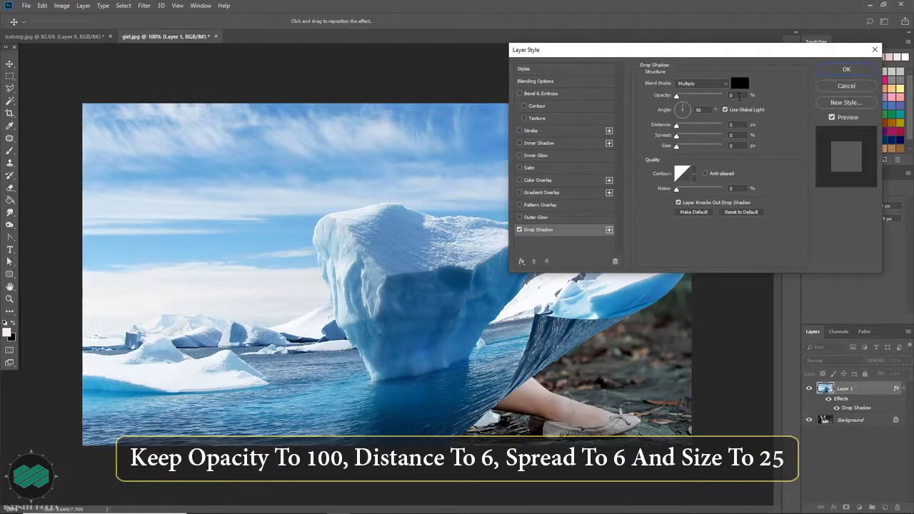
pyautogui.click(739, 95)
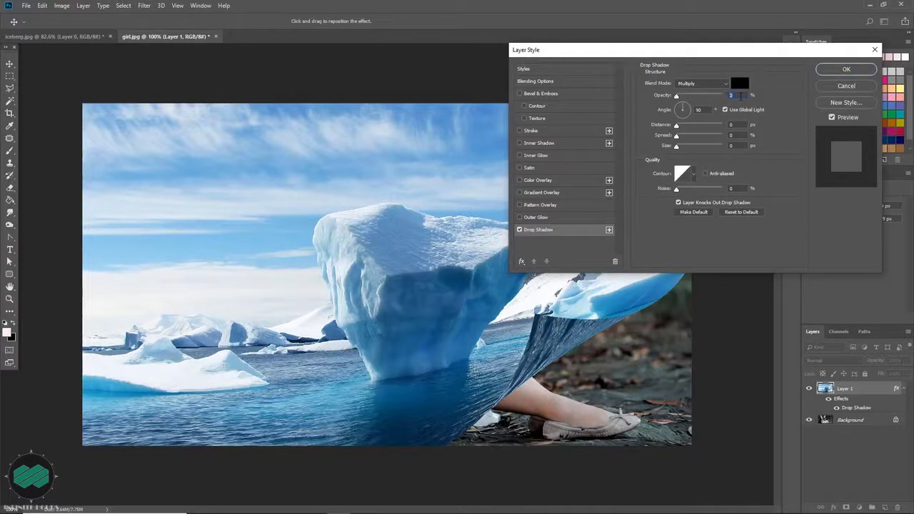
pyautogui.write('100')
pyautogui.click(736, 124)
pyautogui.write('6')
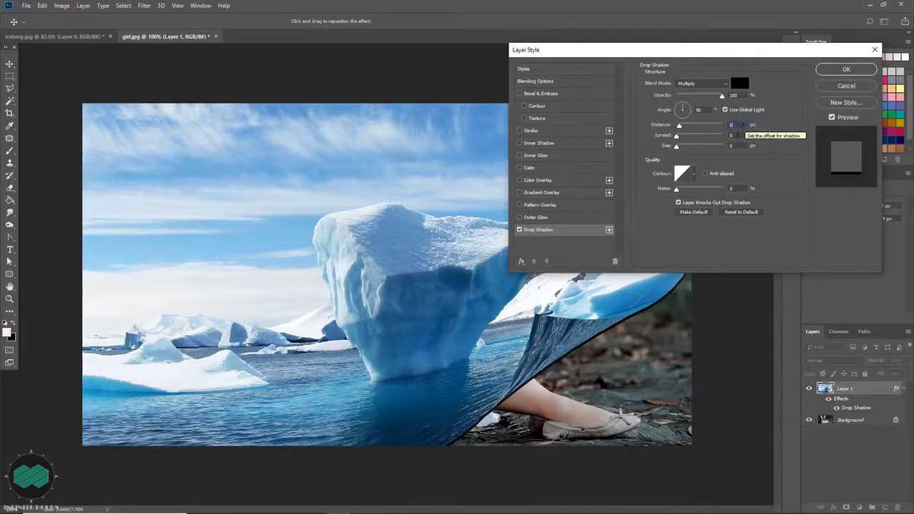
pyautogui.click(736, 135)
pyautogui.write('6')
pyautogui.click(745, 146)
pyautogui.write('25')
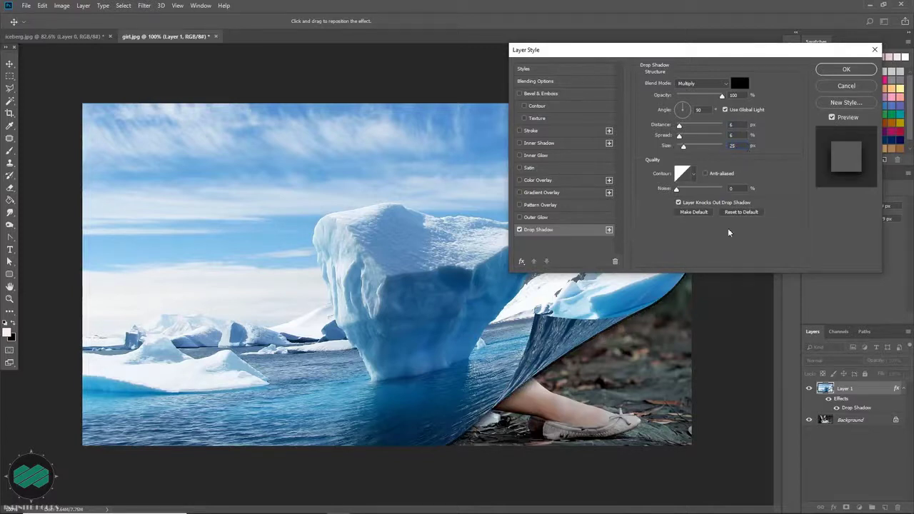
pyautogui.click(853, 71)
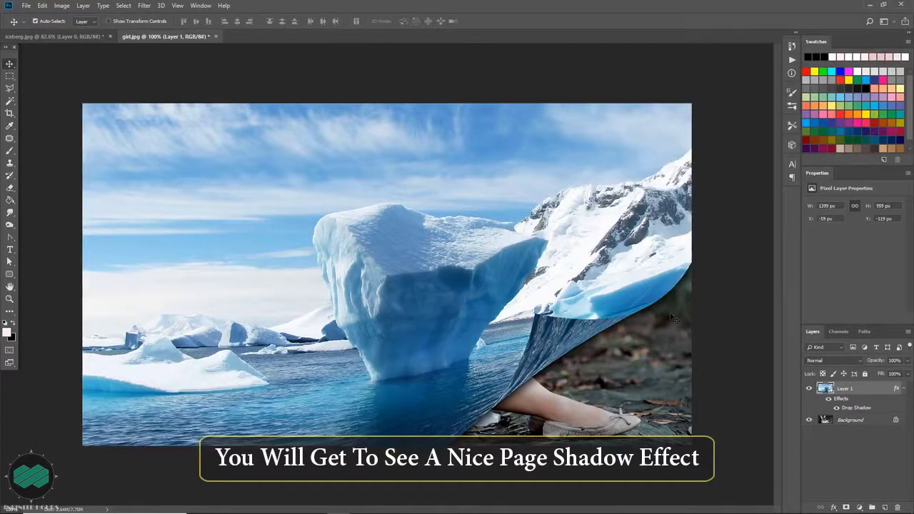